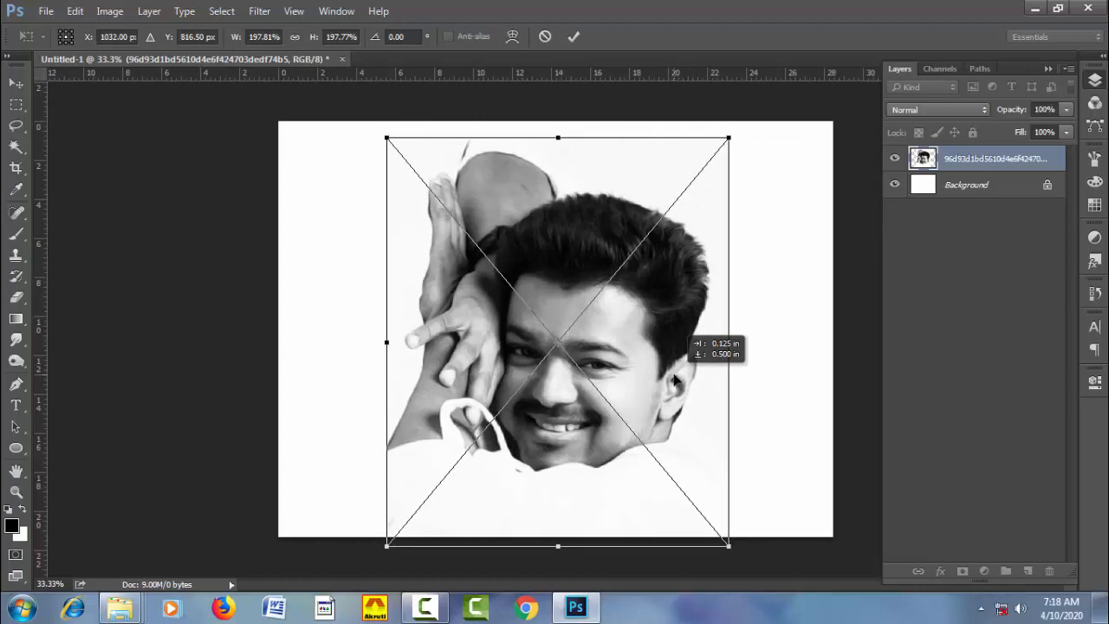
Step: Commit the placed portrait's transform and rasterize its layer
key(Return)
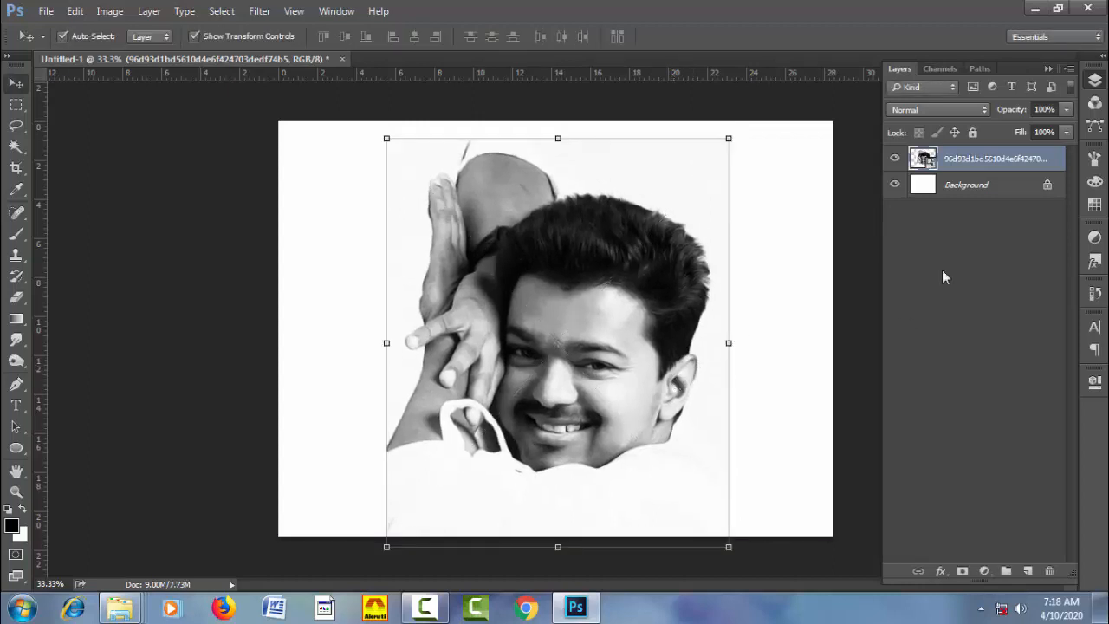
right_click(963, 162)
click(885, 270)
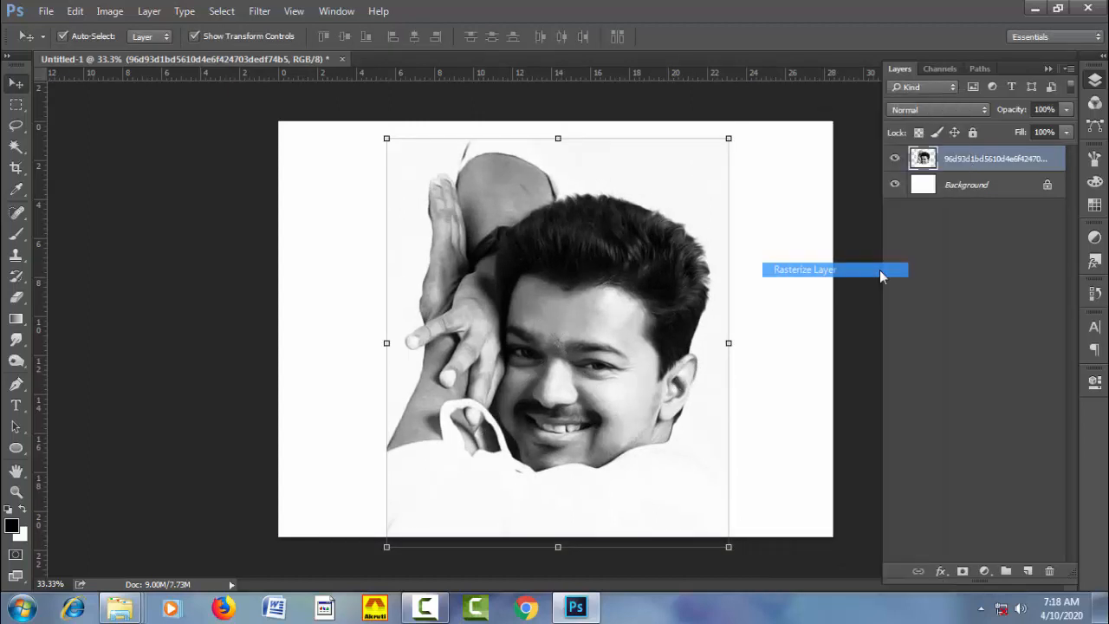
Step: Select the portrait's Shadows with Color Range and copy the selection to a new layer
click(232, 15)
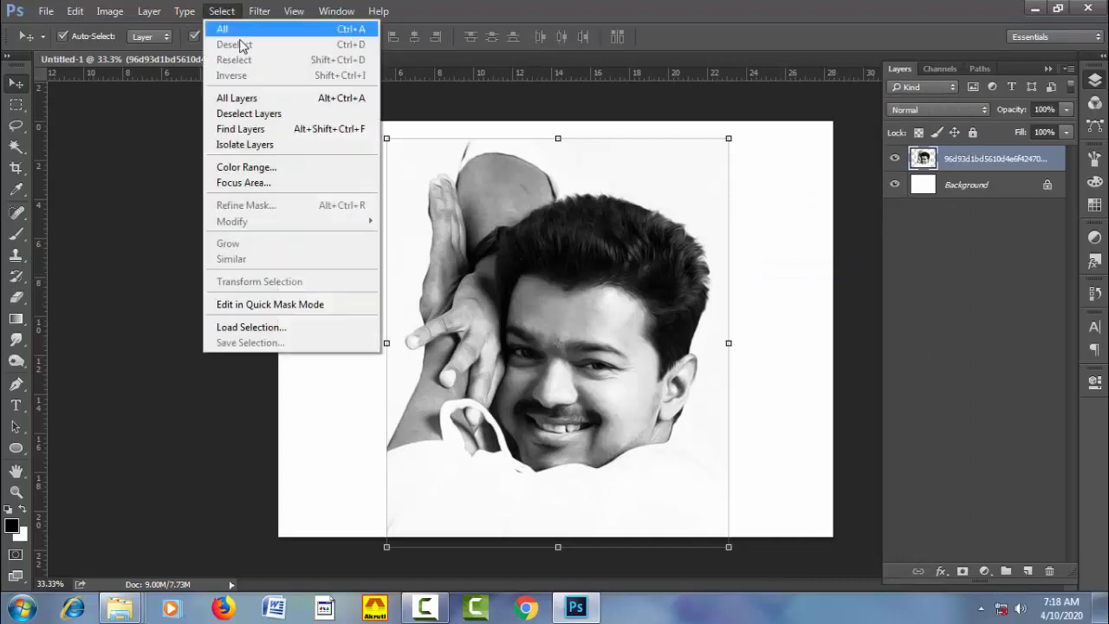
click(305, 175)
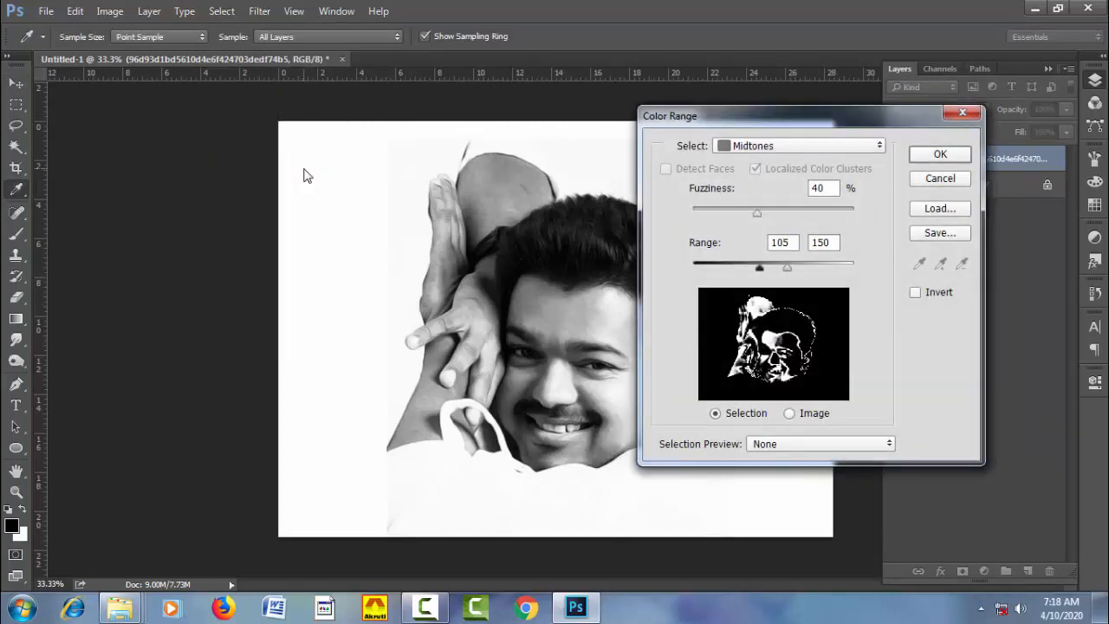
click(776, 147)
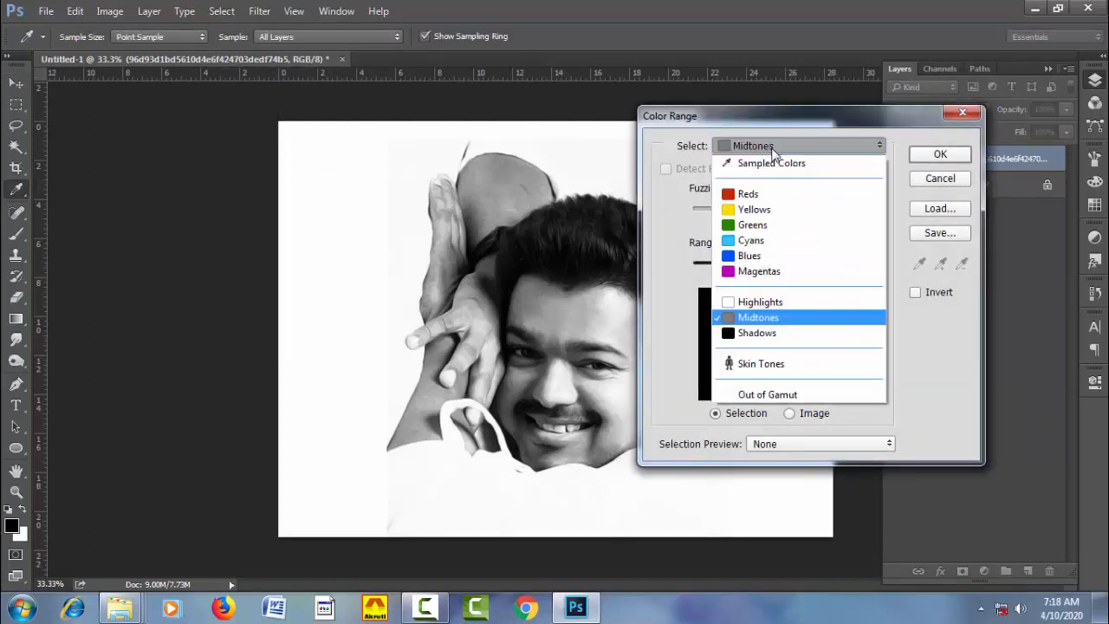
click(822, 333)
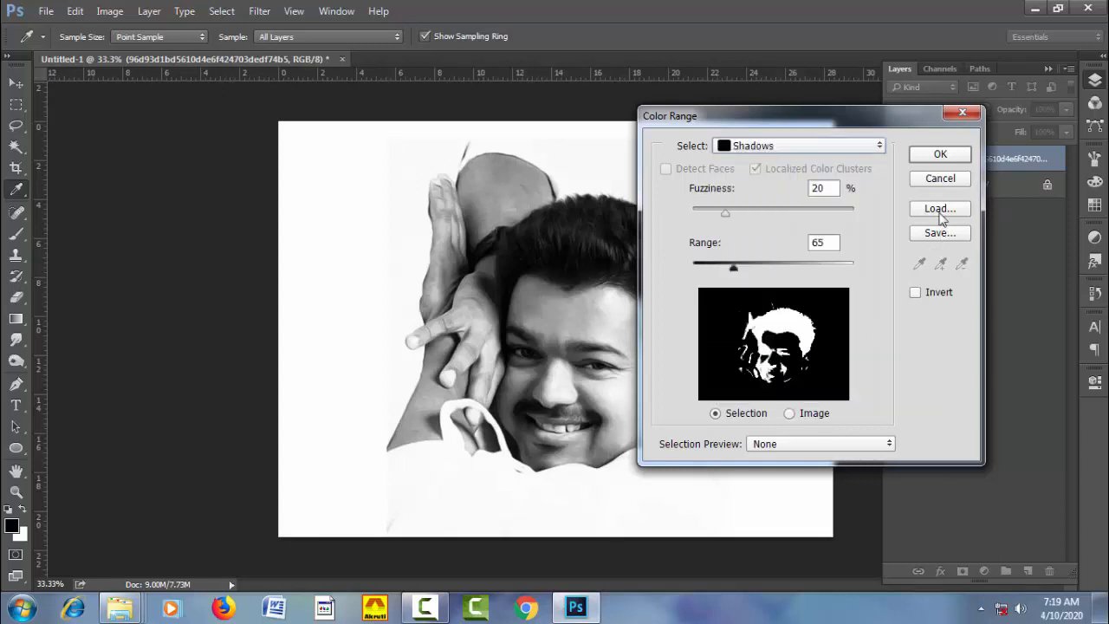
click(939, 155)
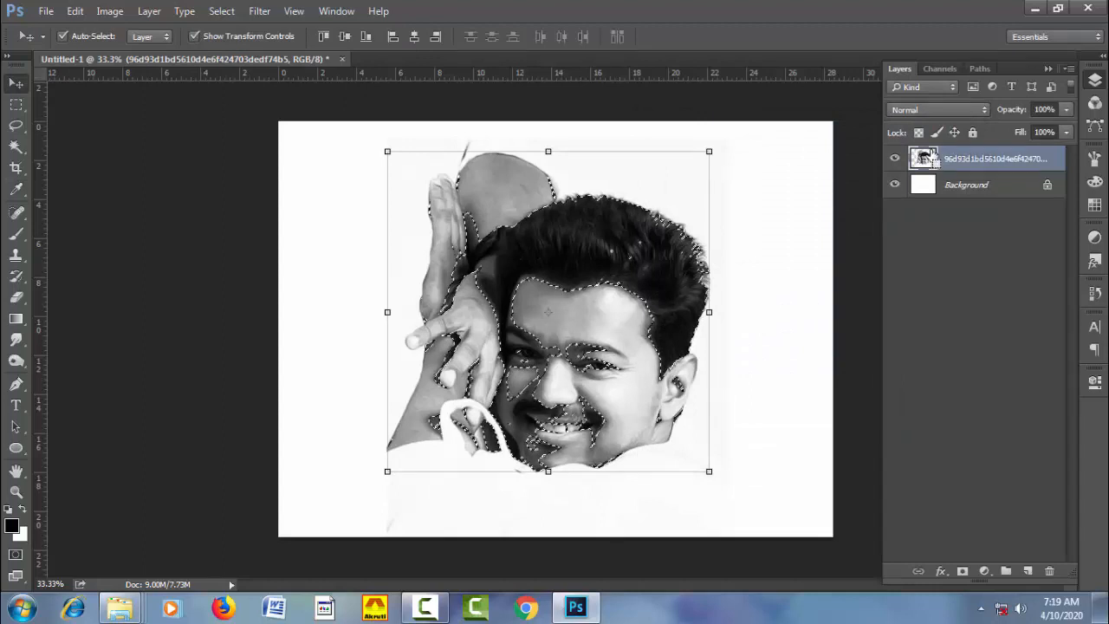
key(ctrl+j)
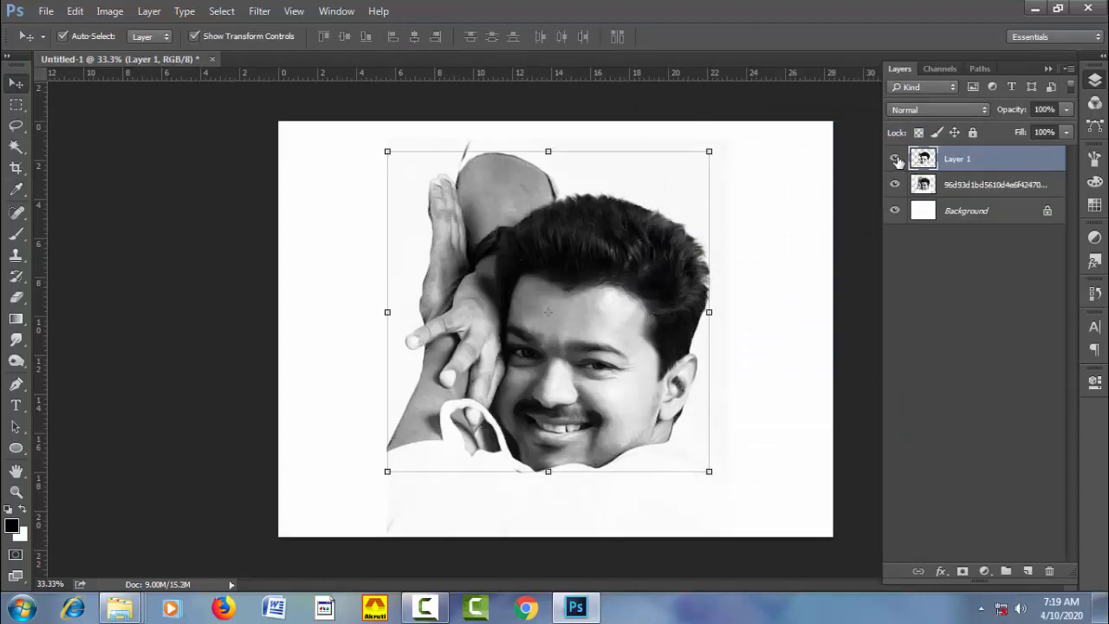
Step: Check the copied shadows with the portrait layer briefly hidden, and hide the shadows layer
click(895, 185)
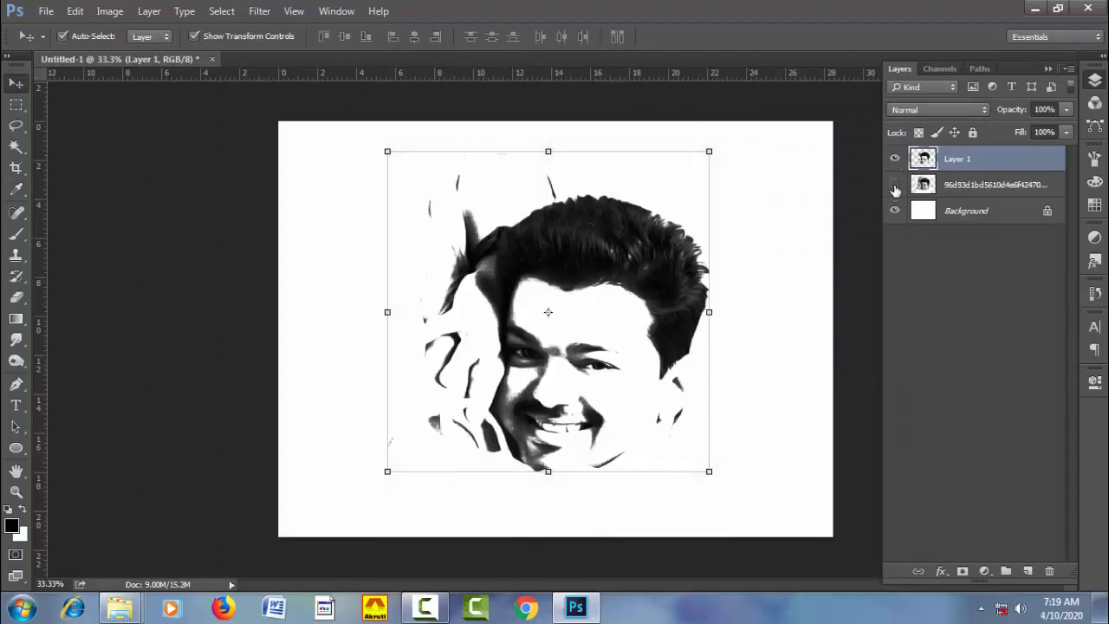
click(895, 185)
click(895, 159)
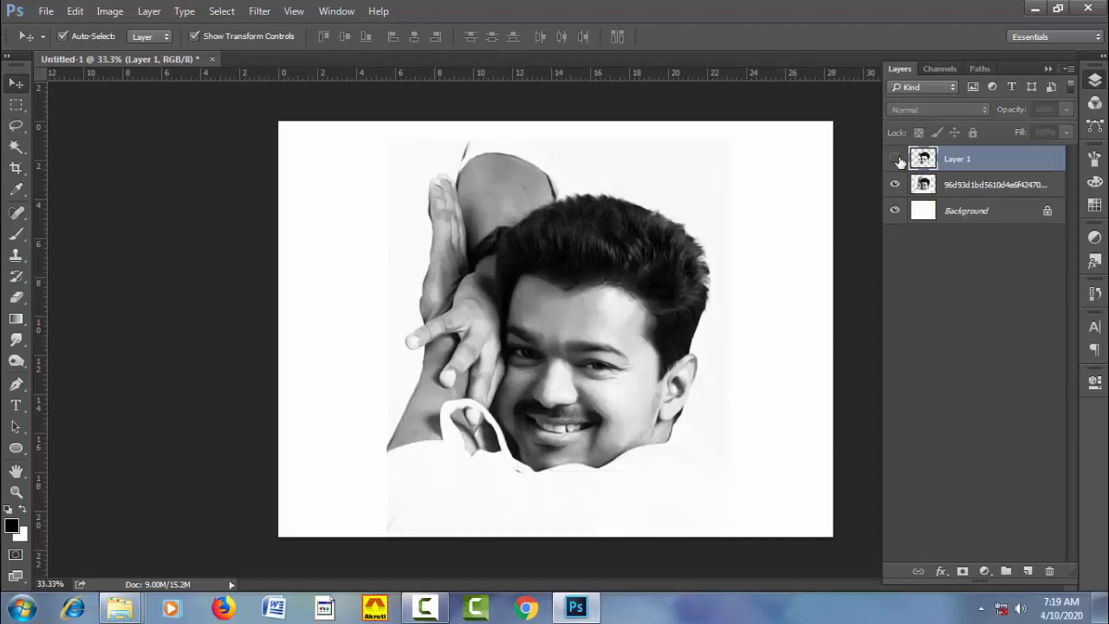
Step: Select the Midtones of the original portrait layer with Color Range and copy them to a new layer
click(964, 189)
click(230, 19)
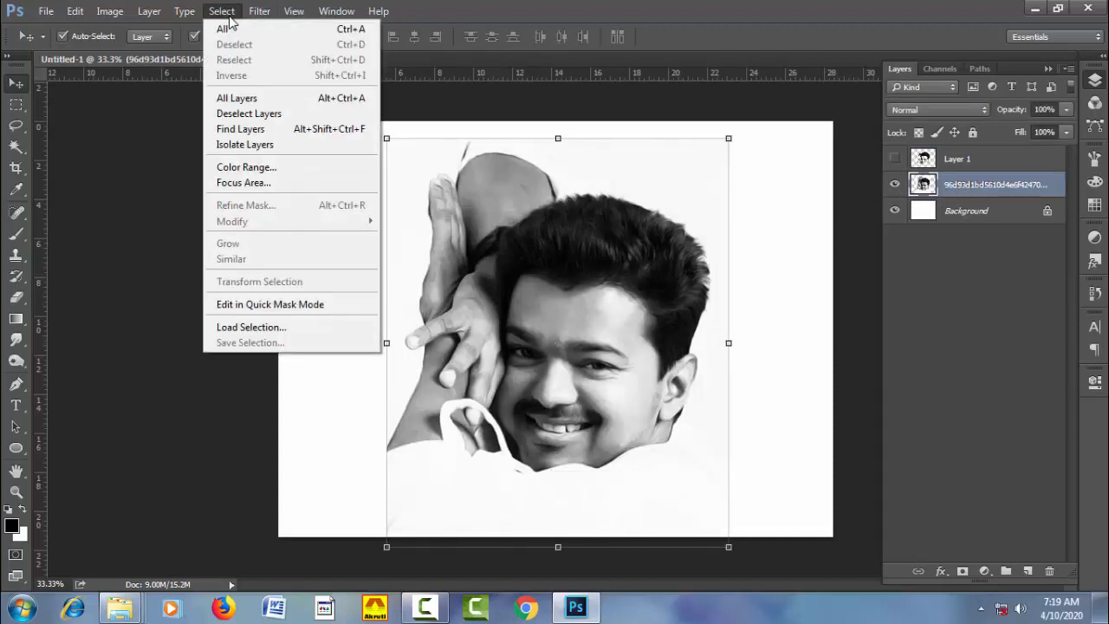
click(258, 166)
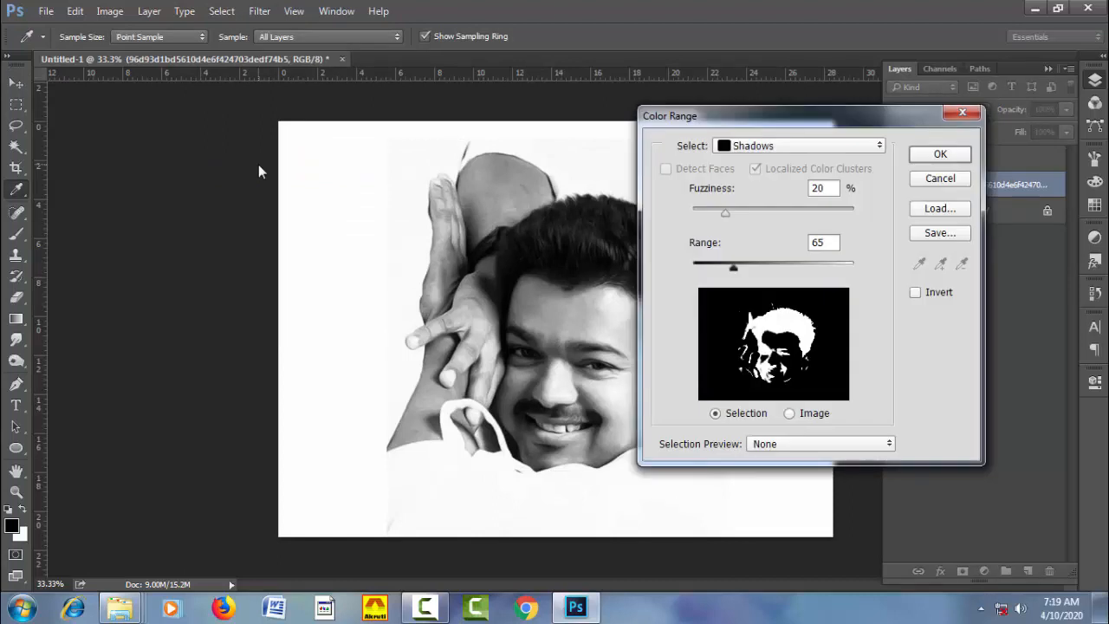
click(802, 146)
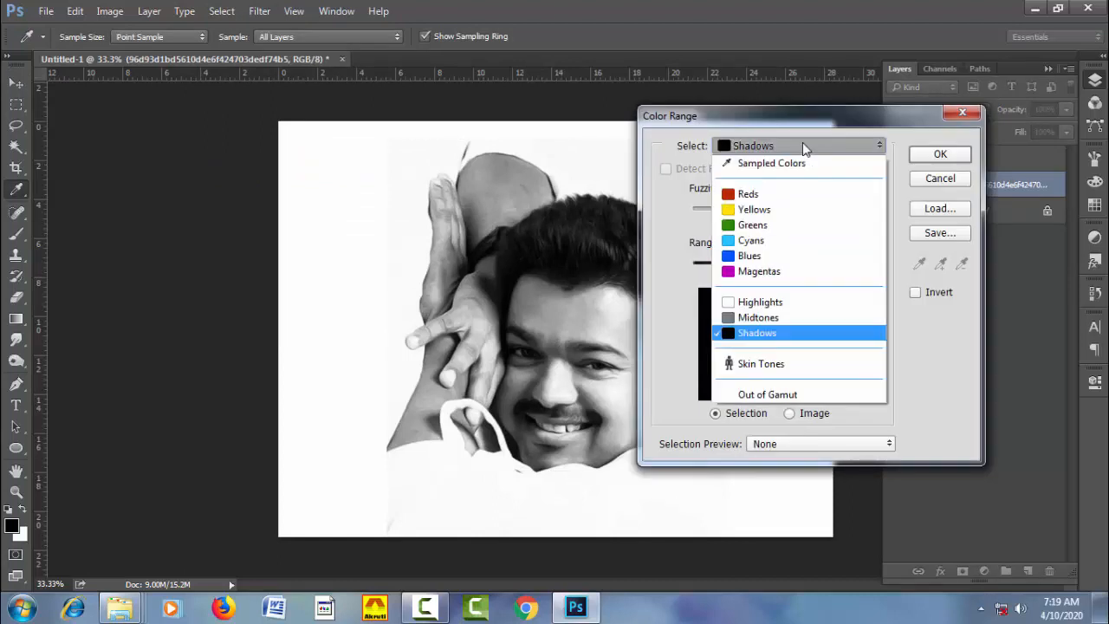
click(808, 319)
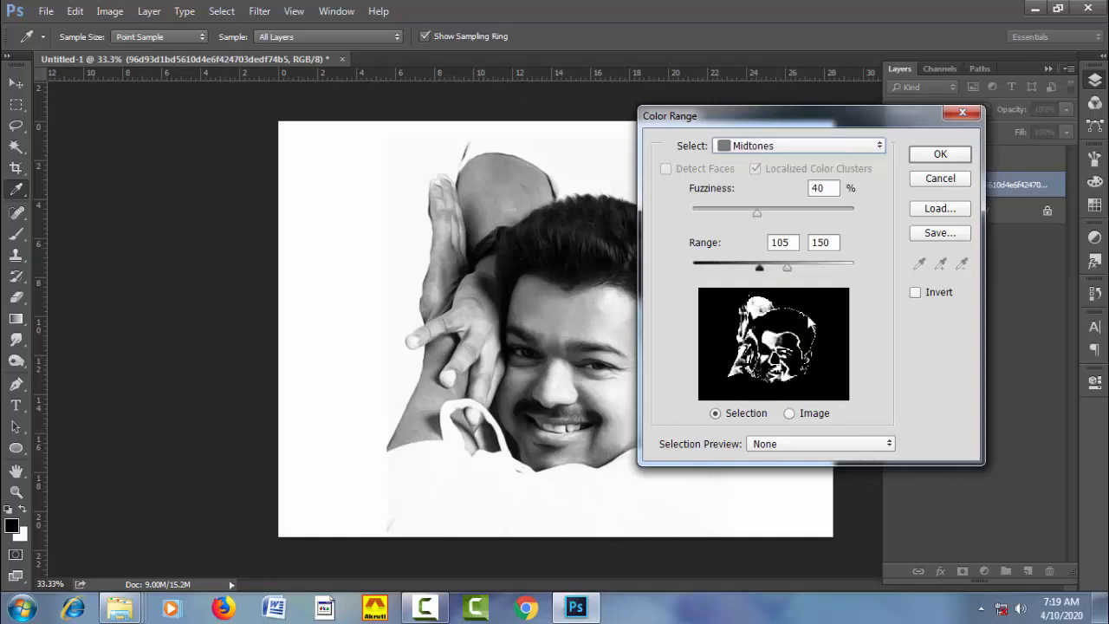
click(940, 156)
key(v)
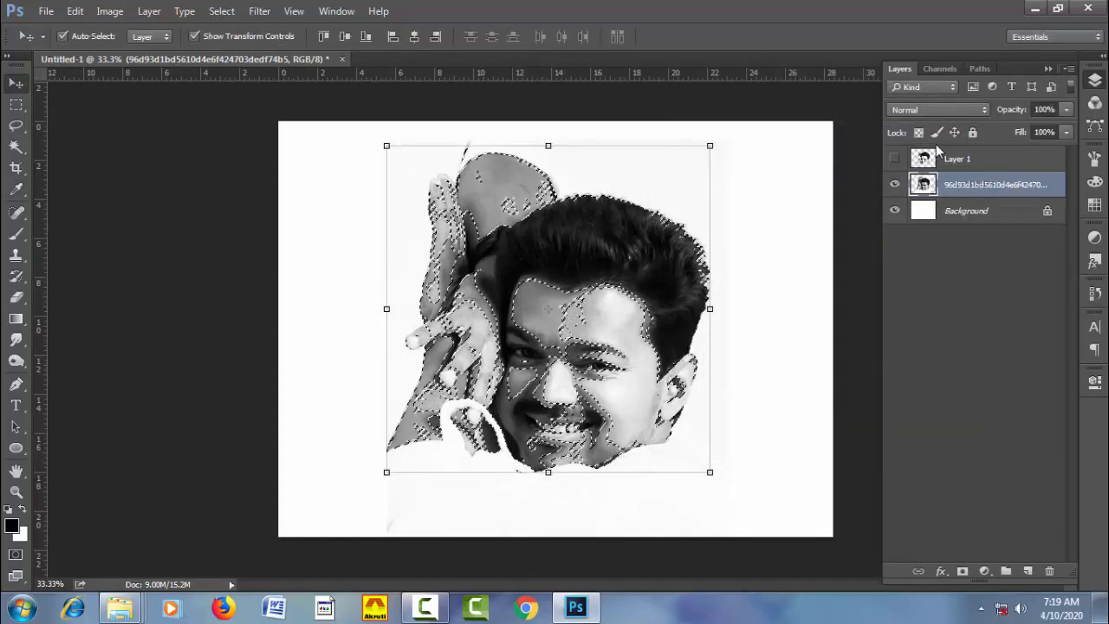
key(ctrl+j)
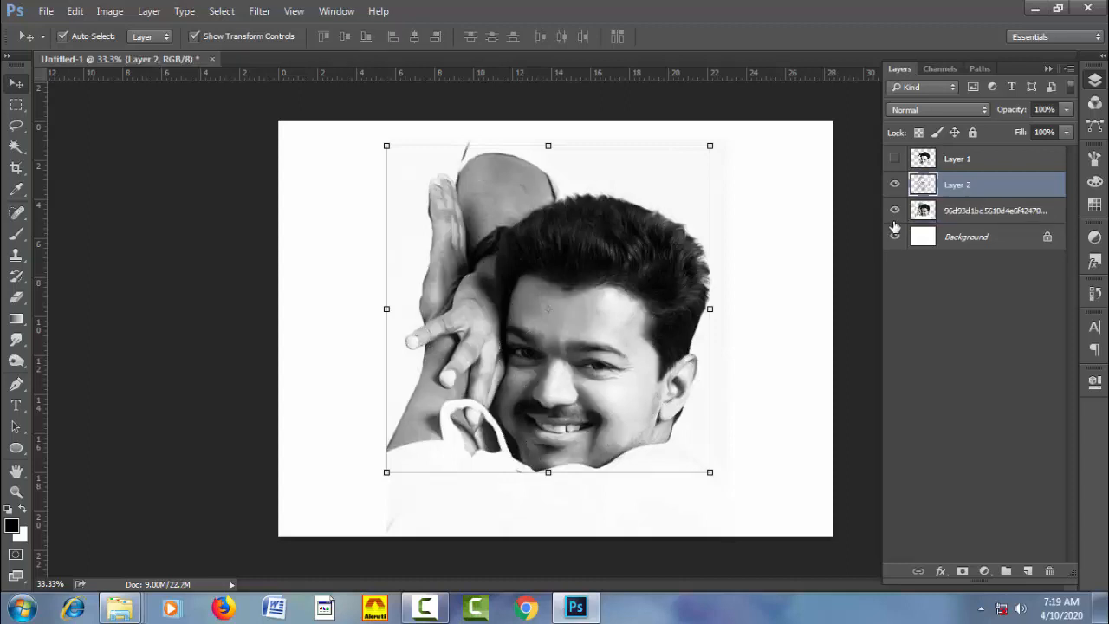
Step: With the original portrait layer hidden and Layer 1 shown, merge Layer 1 and Layer 2
click(896, 214)
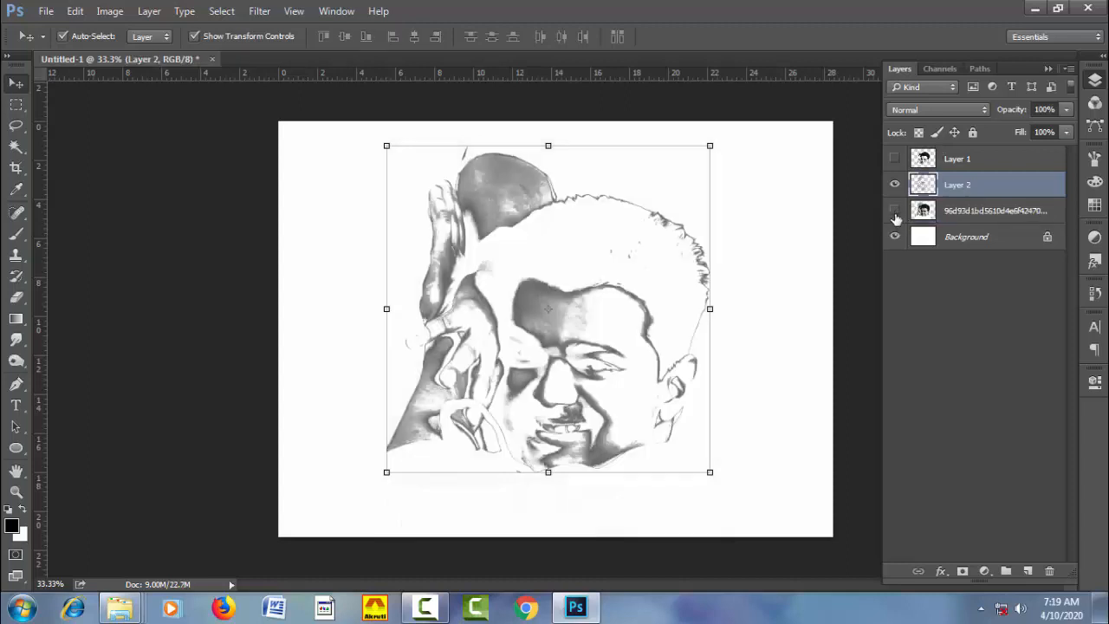
click(894, 159)
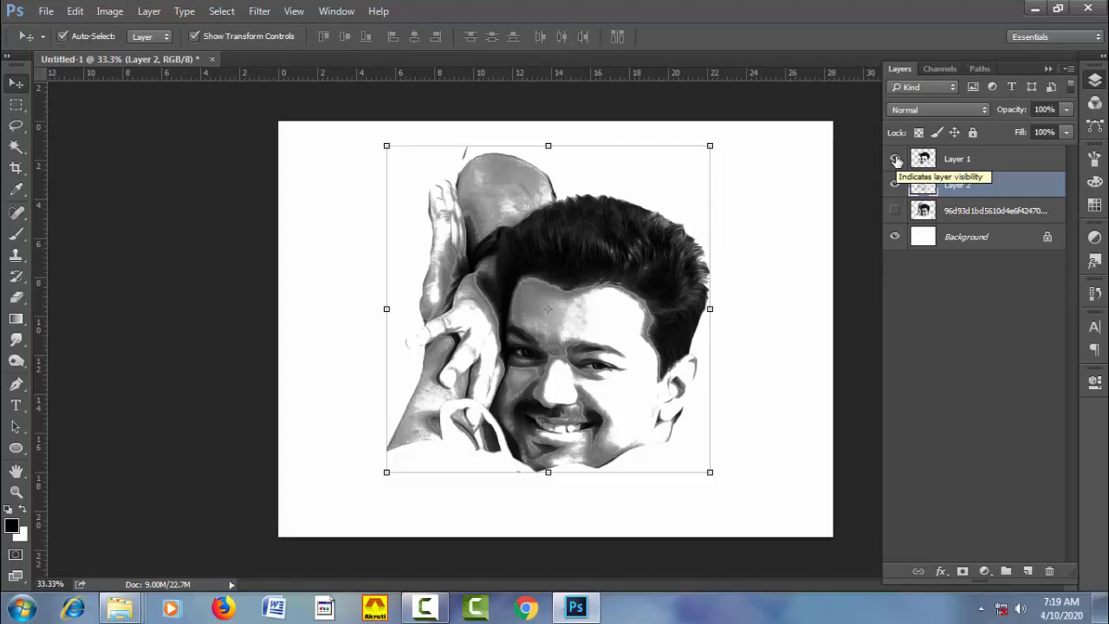
shift+click(982, 165)
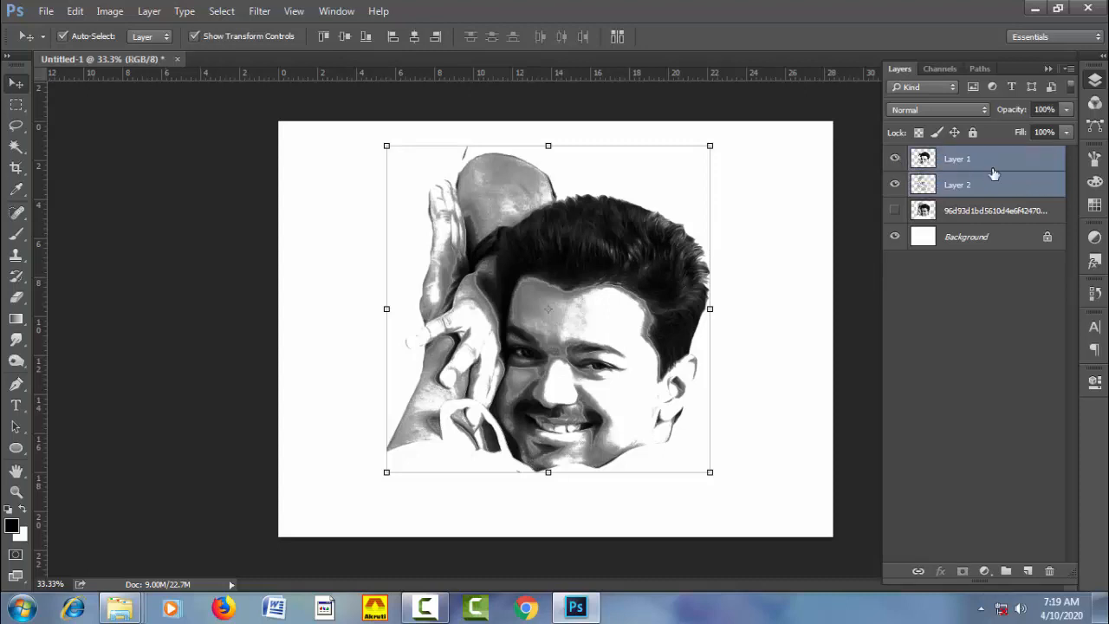
click(1068, 69)
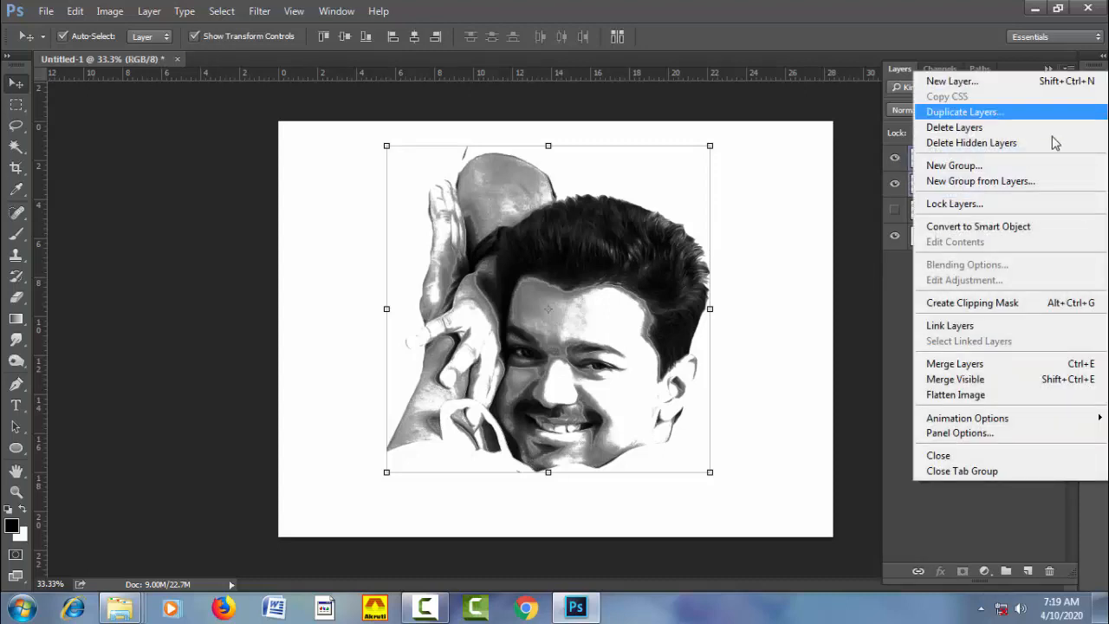
click(1012, 364)
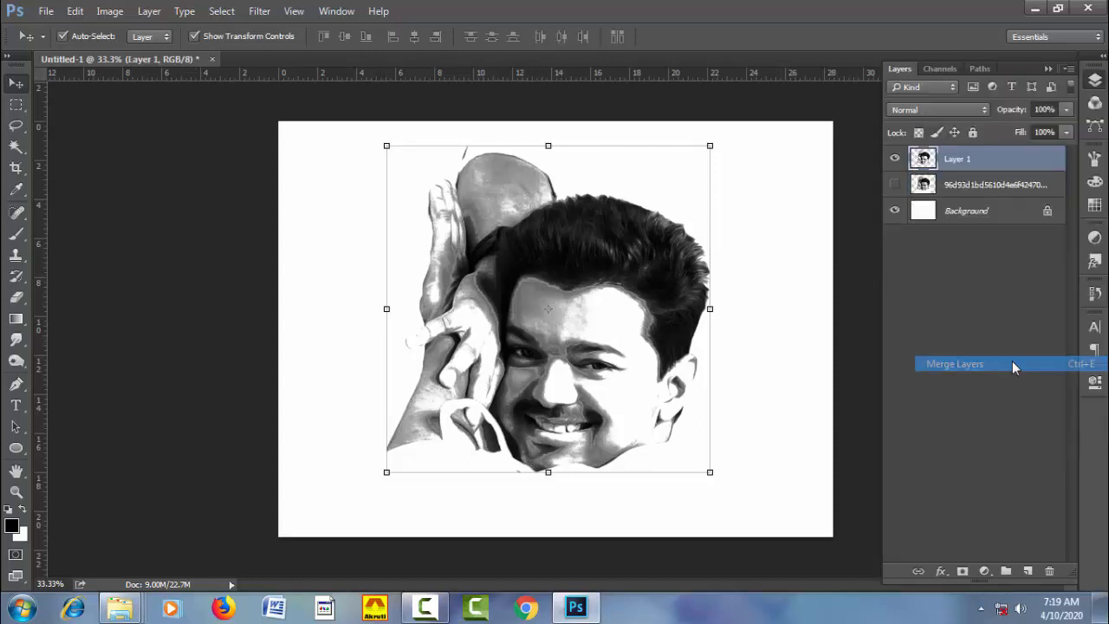
Step: Add a new empty layer above the merged Layer 1
click(977, 186)
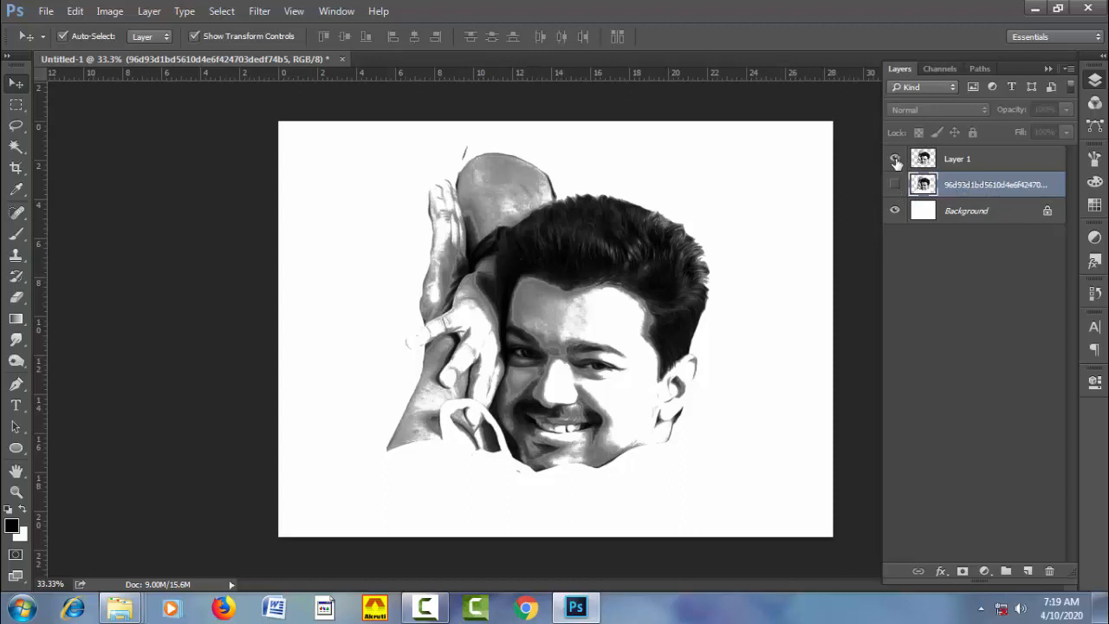
click(1009, 165)
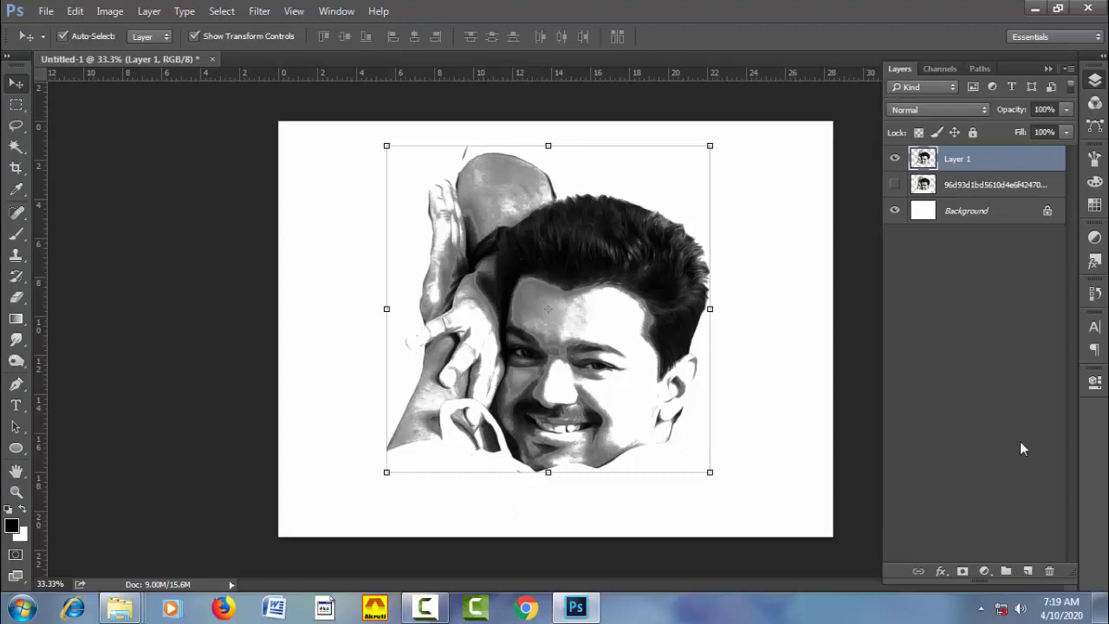
click(1027, 570)
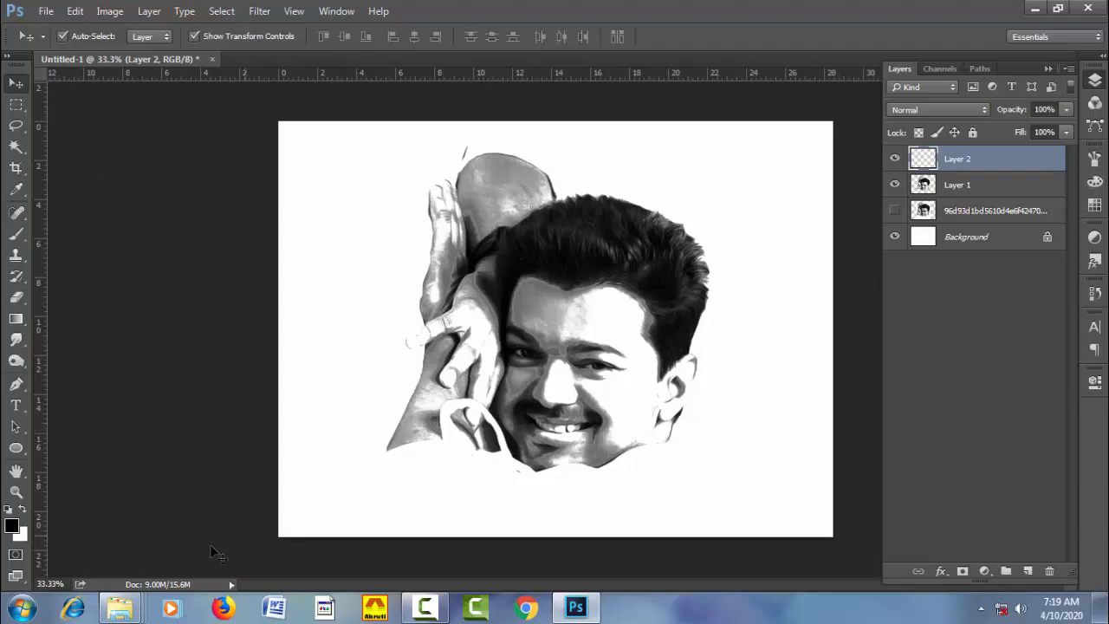
Step: Open the SalmanSLB newspaper image from New folder (2) as a separate Photoshop document
mouse_move(127, 613)
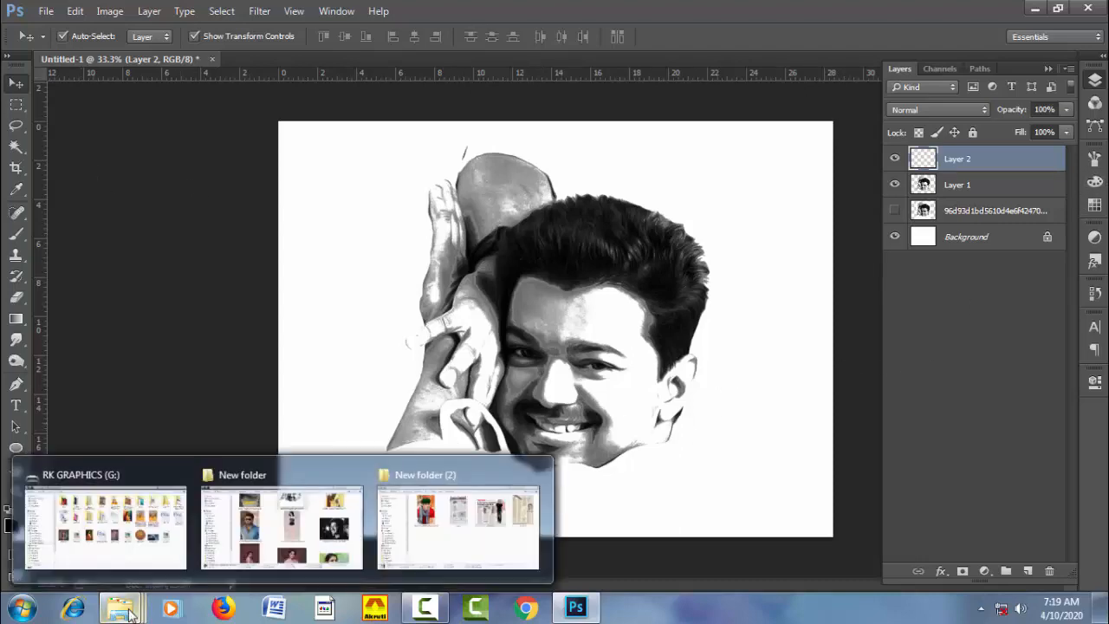
click(509, 517)
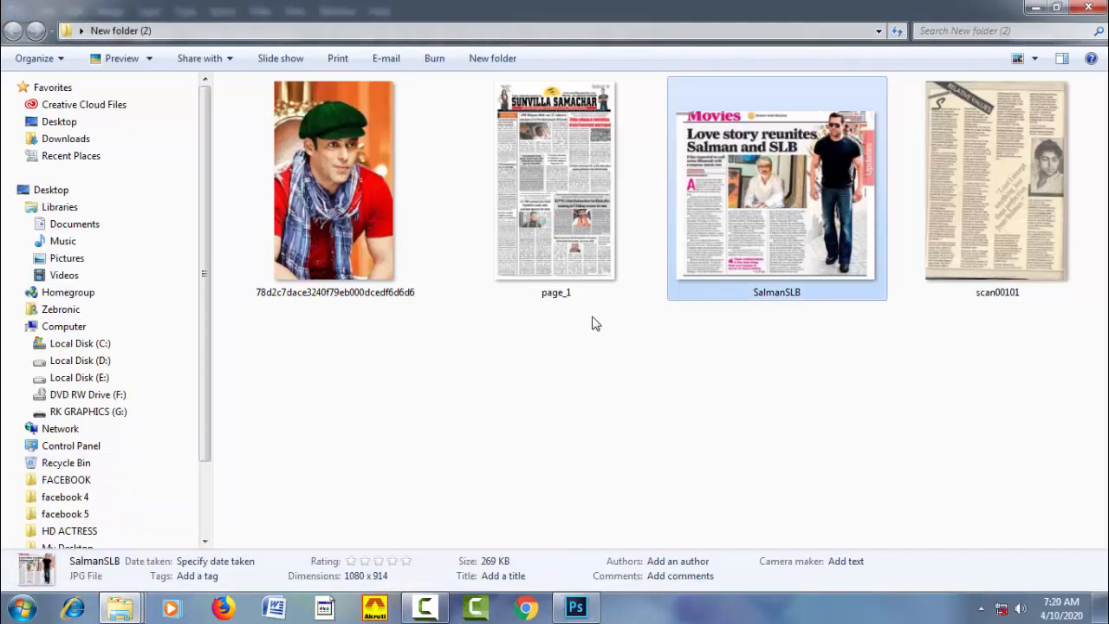
drag(777, 235, 601, 59)
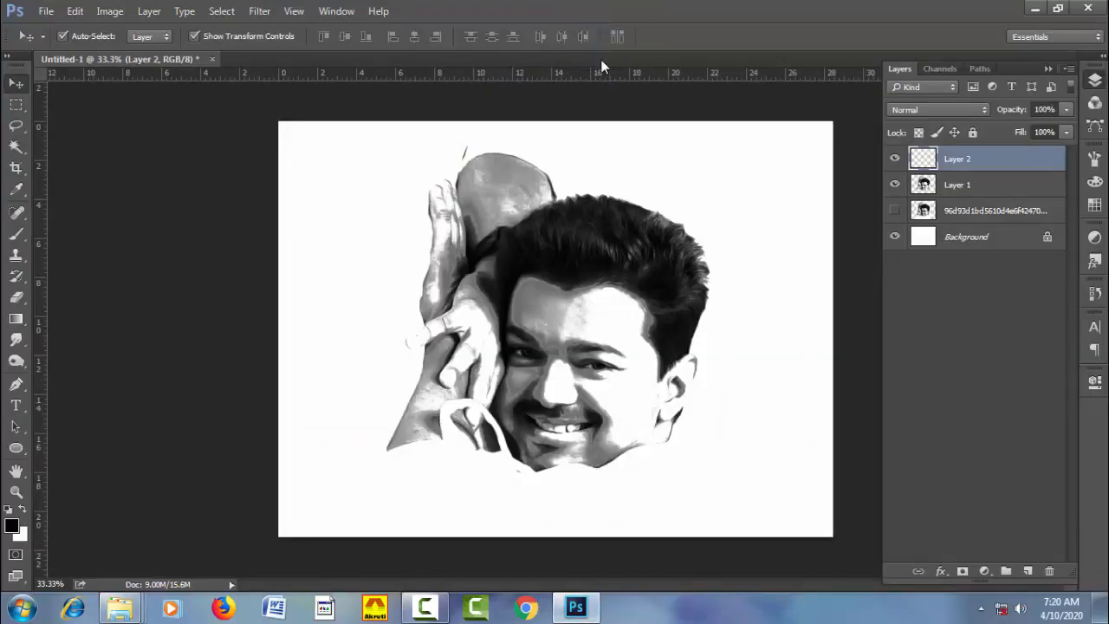
Step: Define the two article text columns below the central photo as a brush preset and close the newspaper image
click(18, 107)
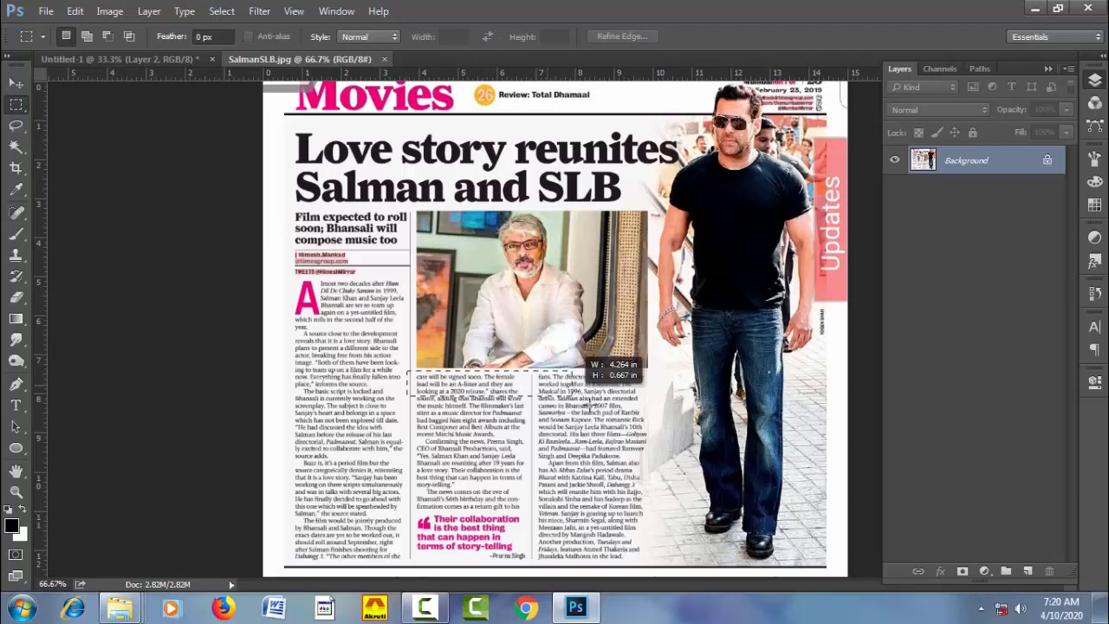
drag(586, 374, 655, 565)
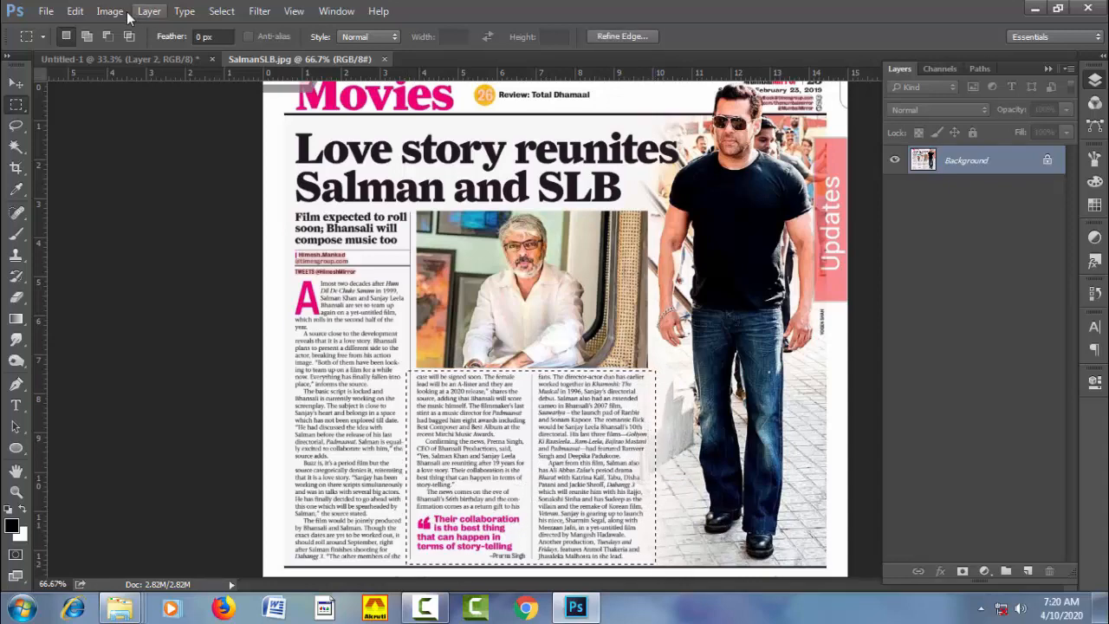
click(76, 12)
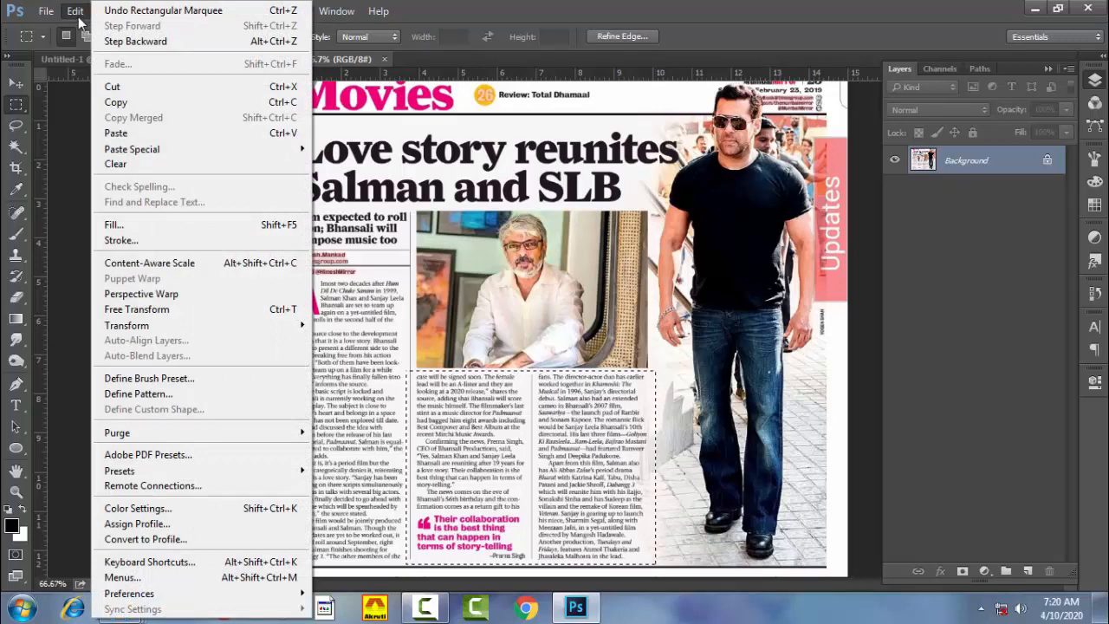
click(230, 378)
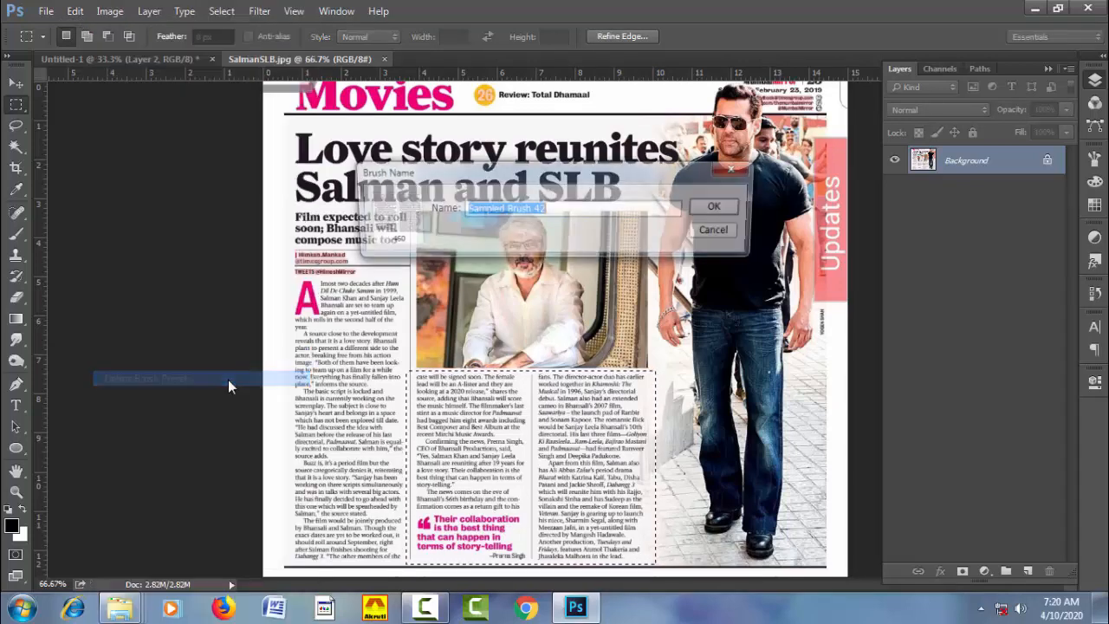
click(719, 208)
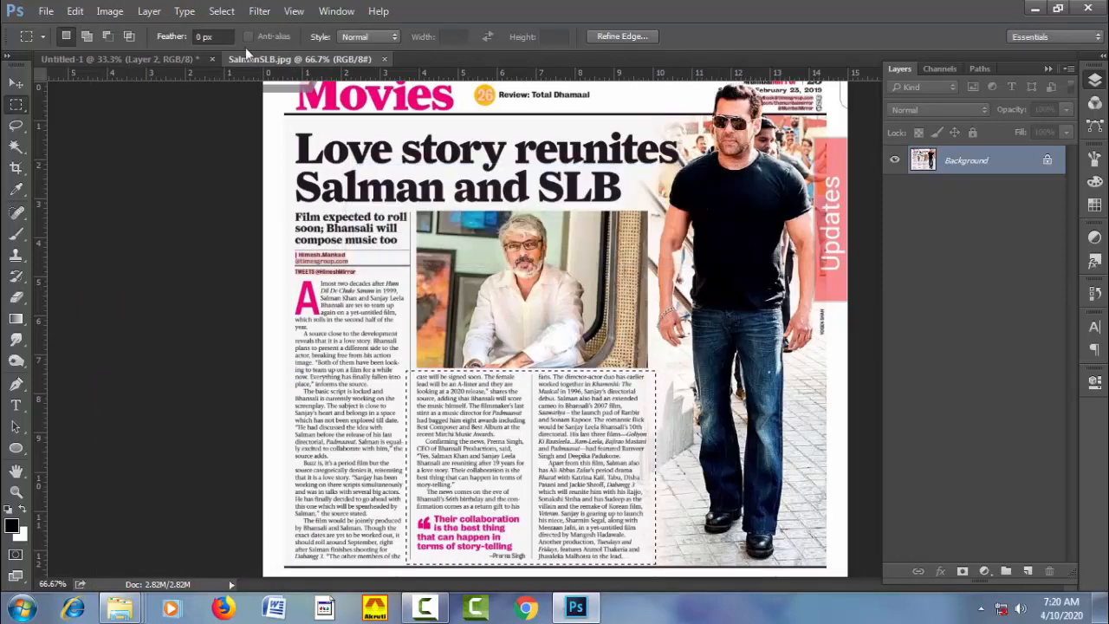
click(384, 59)
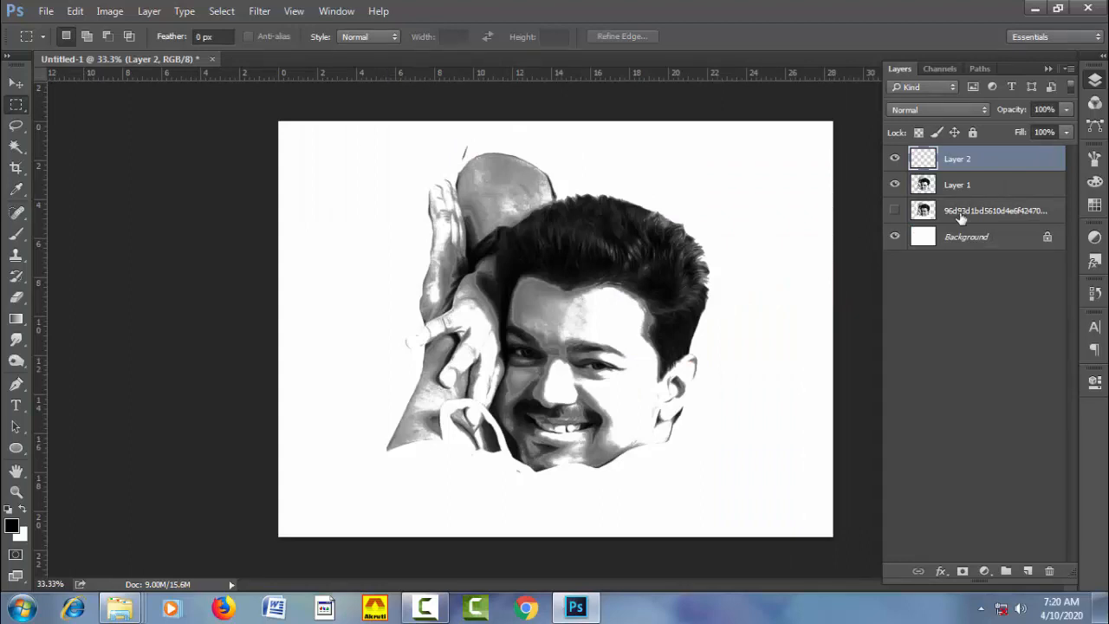
Step: Select the newspaper-text brush preset with the Brush tool and enlarge it to 1000 px
click(17, 236)
click(443, 252)
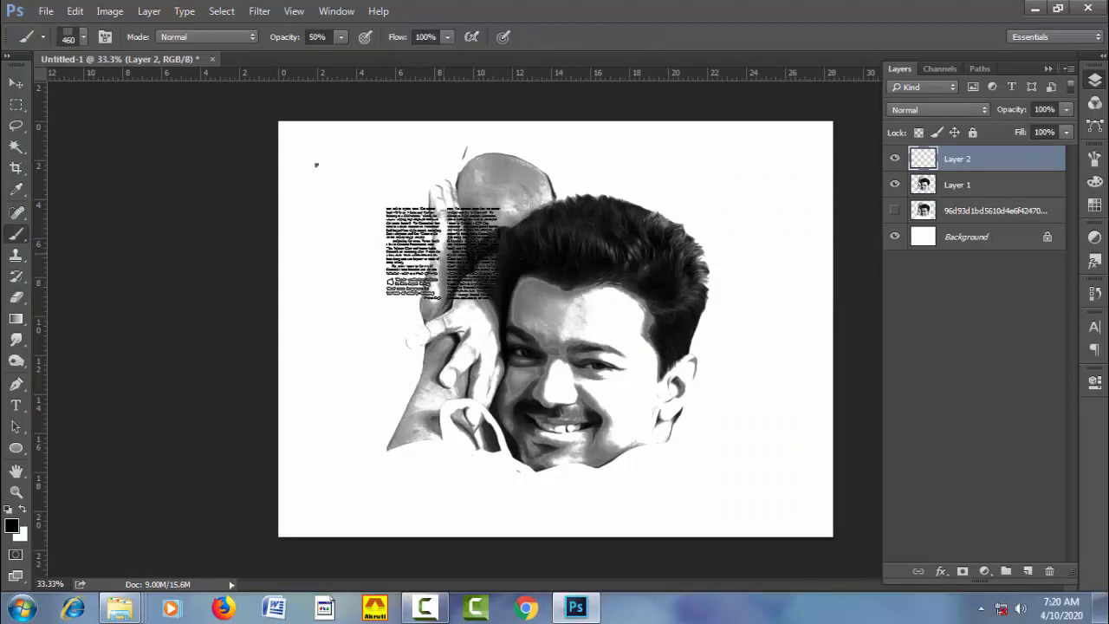
right_click(316, 165)
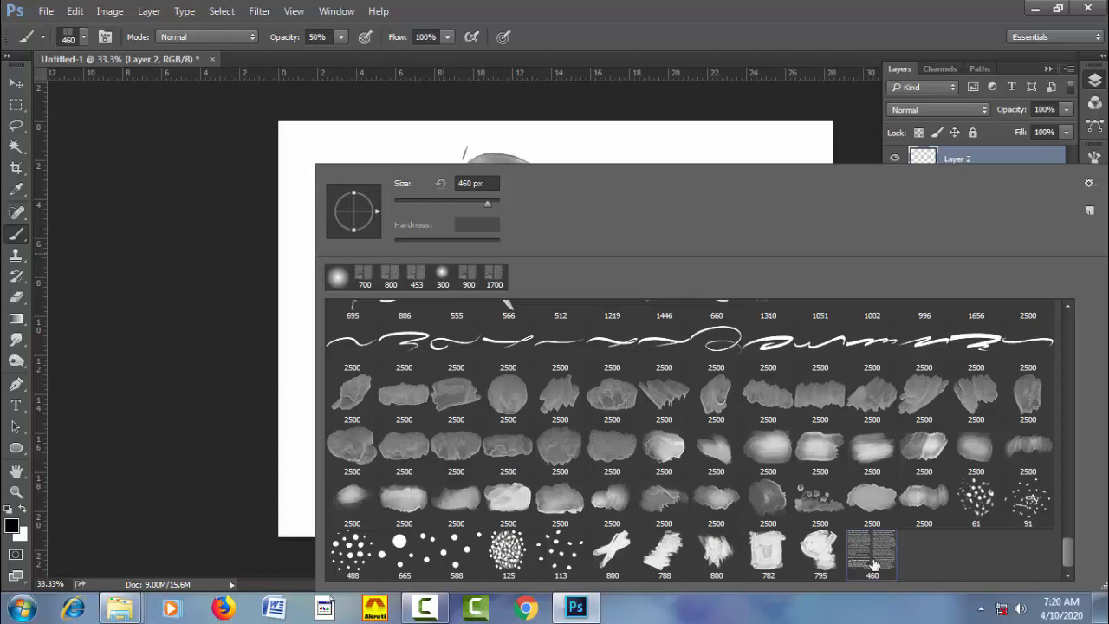
click(669, 89)
click(503, 319)
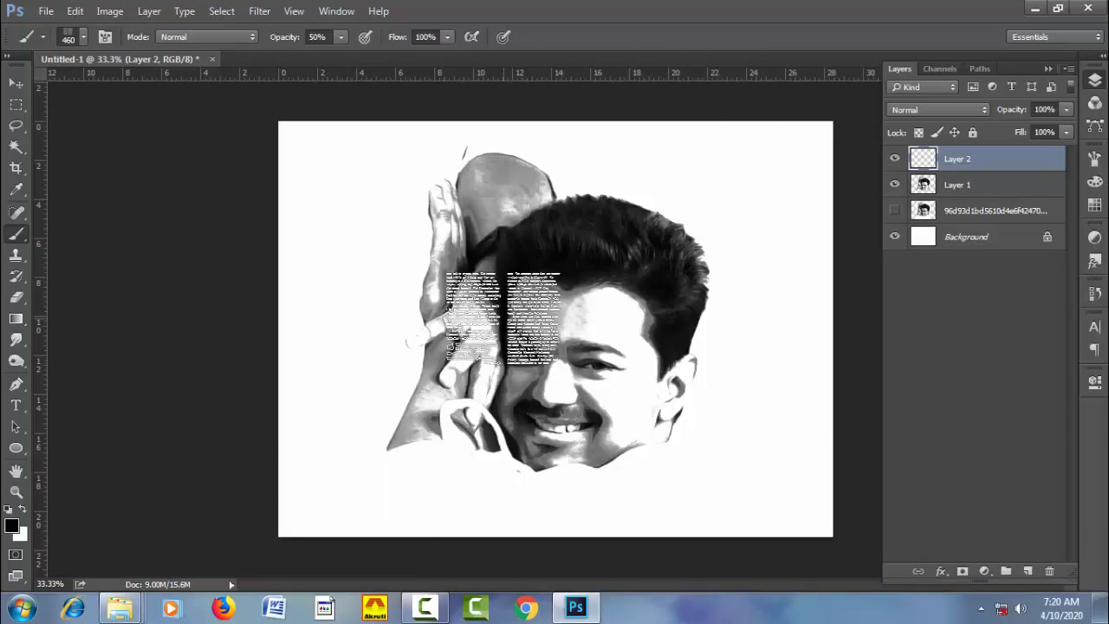
key(bracketright)
key(bracketright)
key(bracketright)
key(bracketright)
key(bracketright)
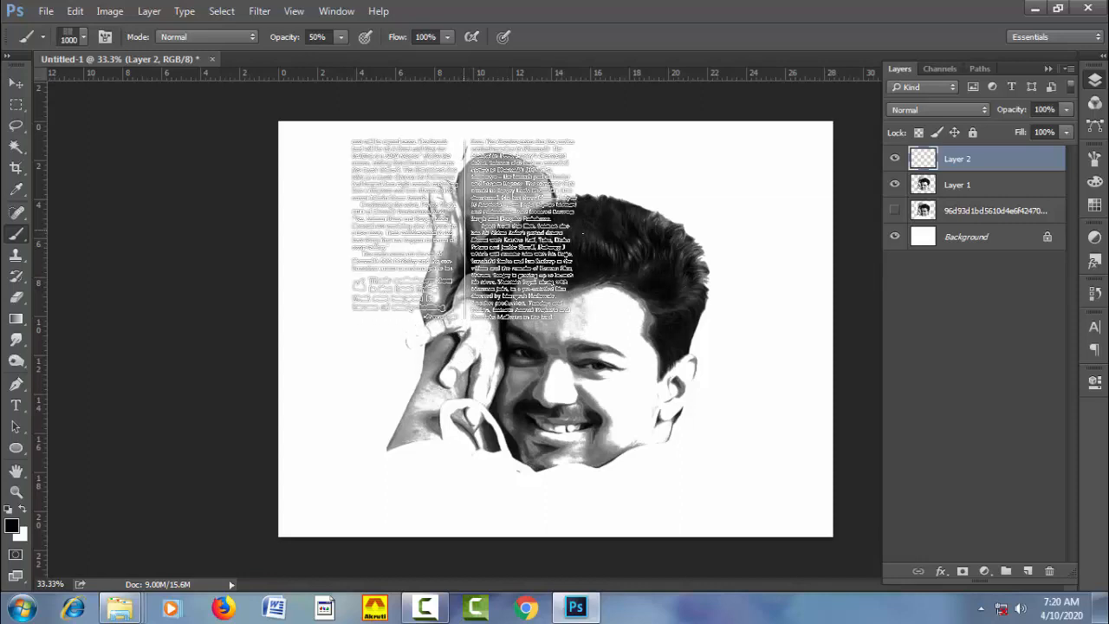
click(464, 230)
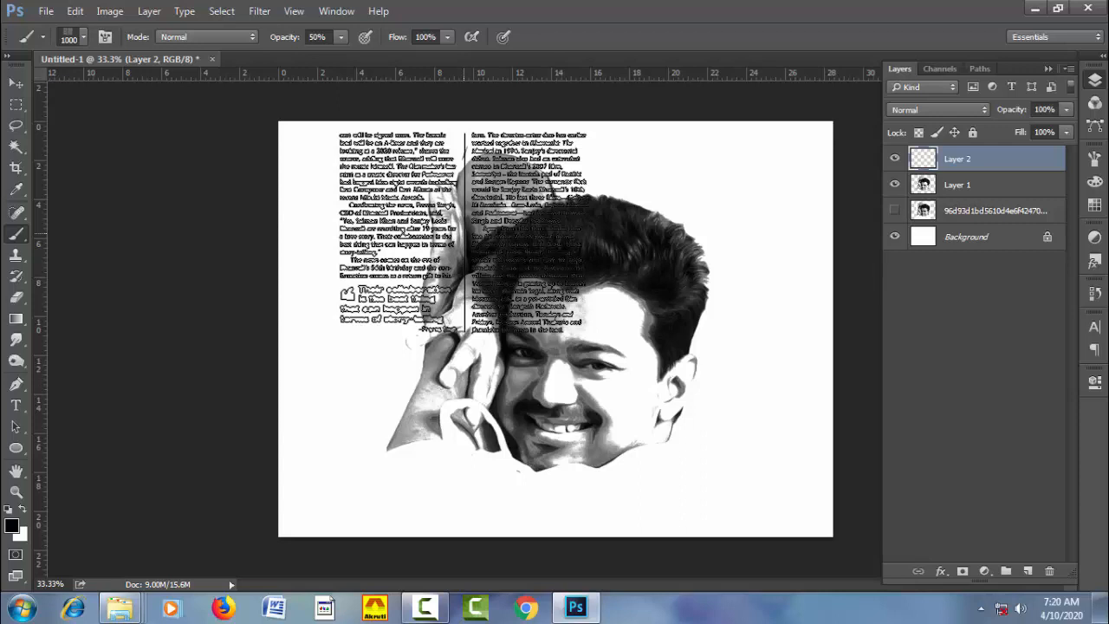
click(463, 230)
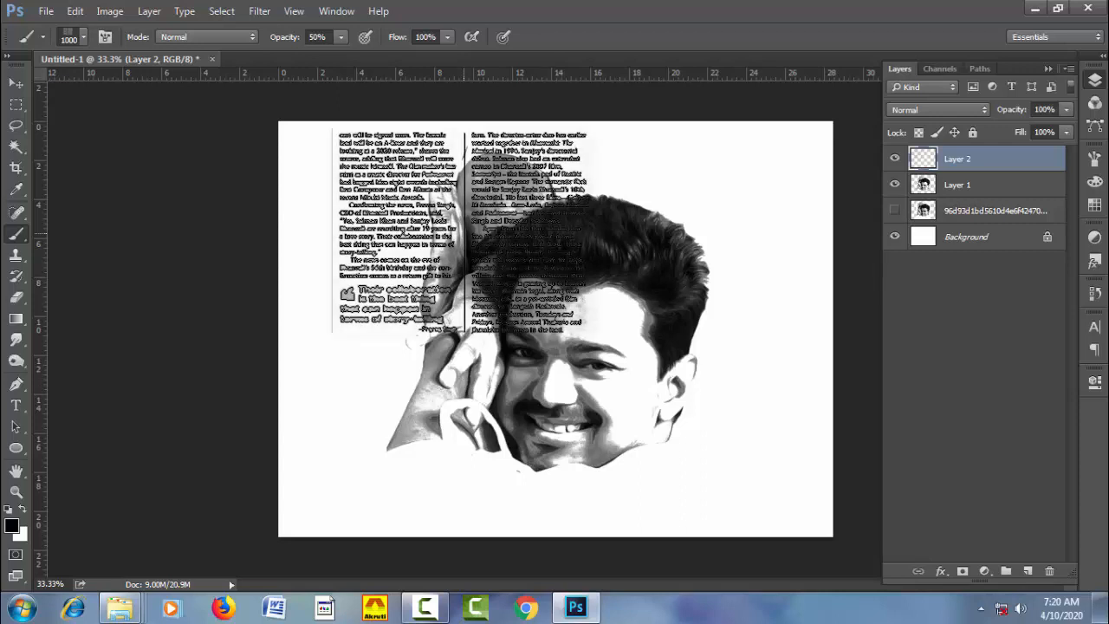
key(ctrl+z)
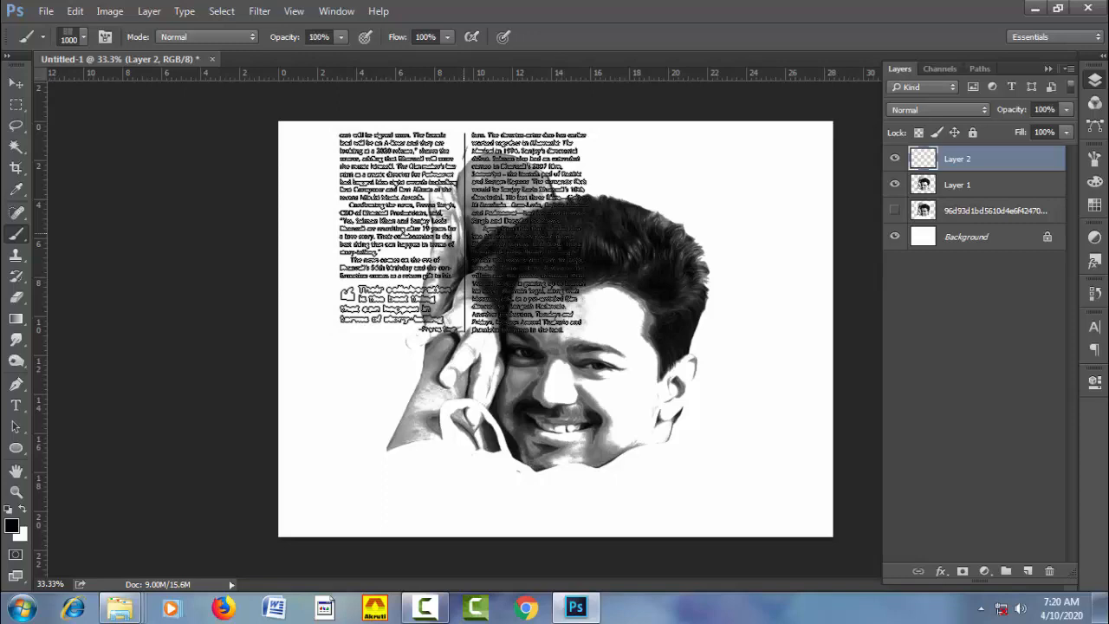
Step: Stamp the newspaper text in black at 100% brush opacity four times on Layer 2, side by side over the whole portrait
click(464, 231)
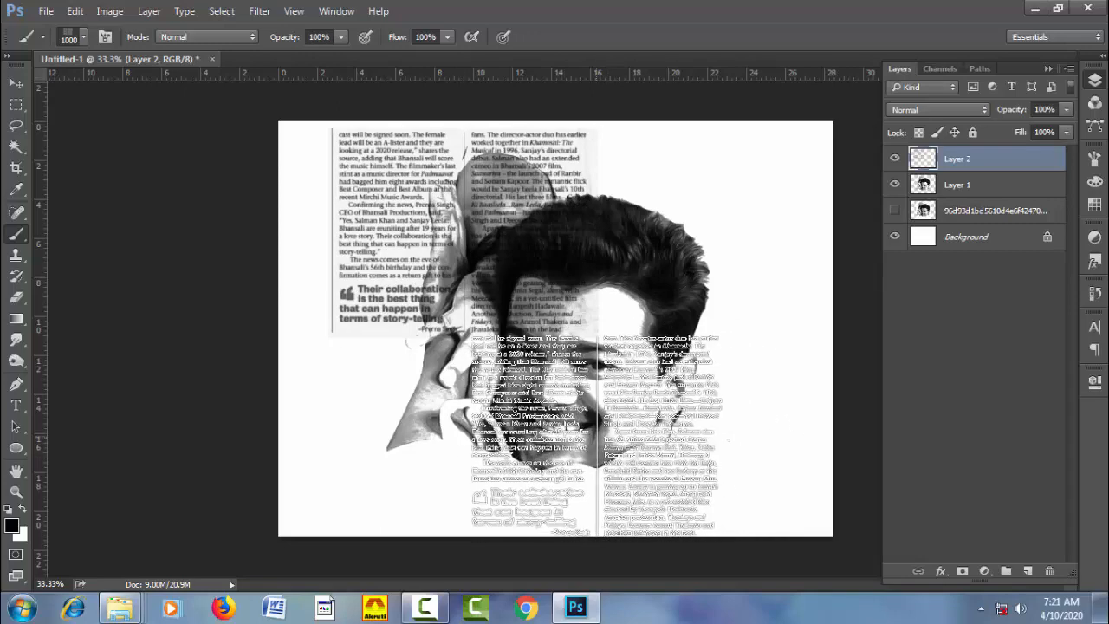
click(596, 435)
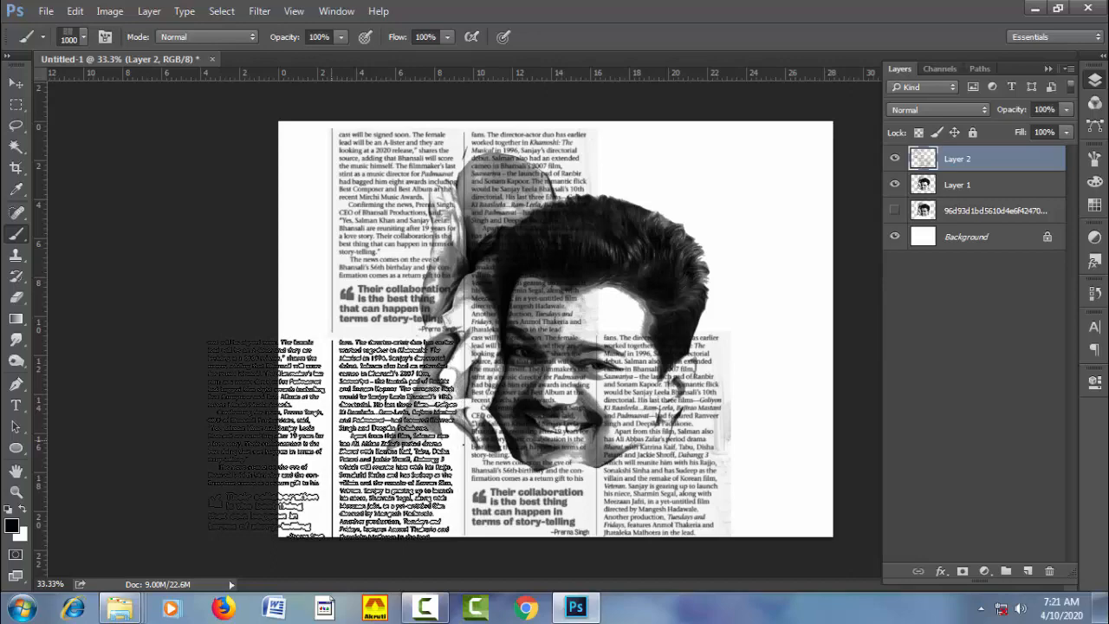
click(334, 438)
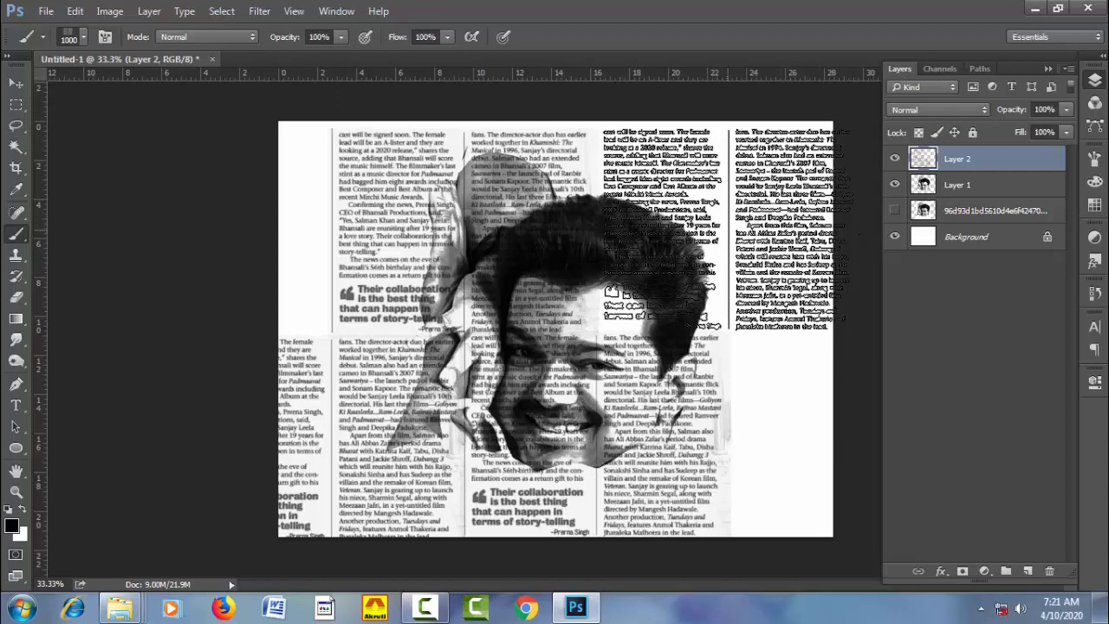
click(726, 229)
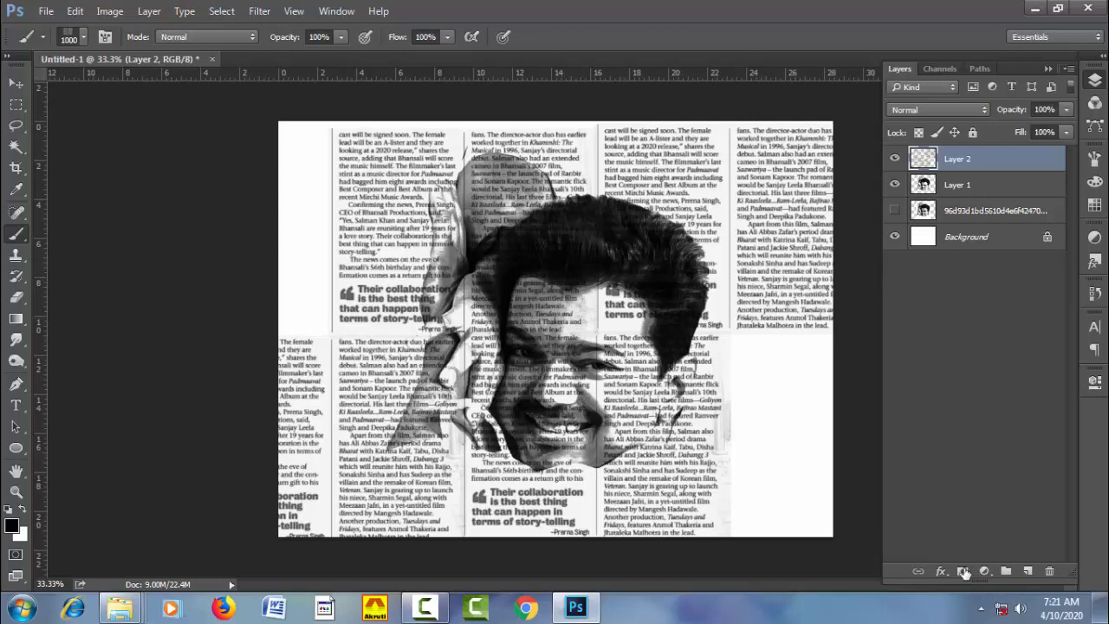
Step: Add a layer mask to Layer 2, hide that layer, and paste a copy of the entire Layer 1 into the mask
click(964, 573)
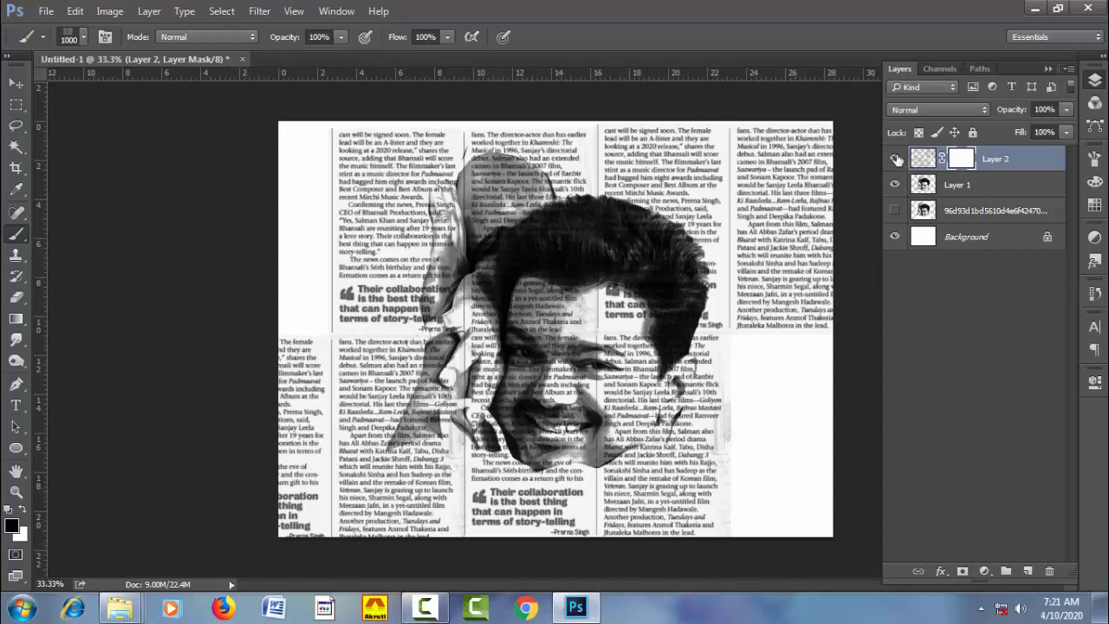
click(894, 158)
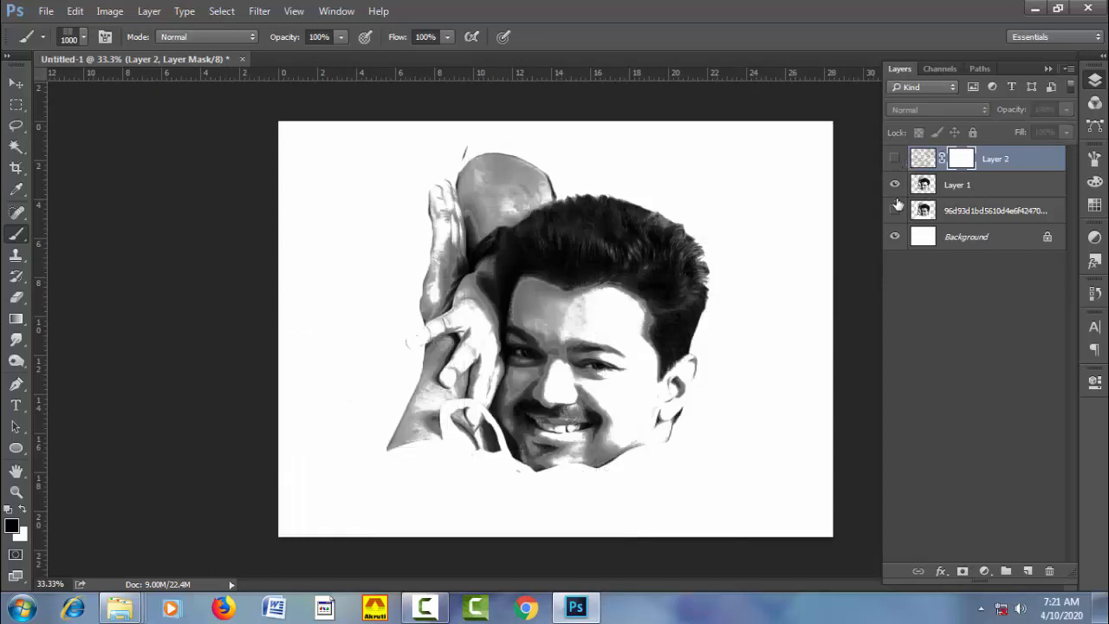
click(964, 194)
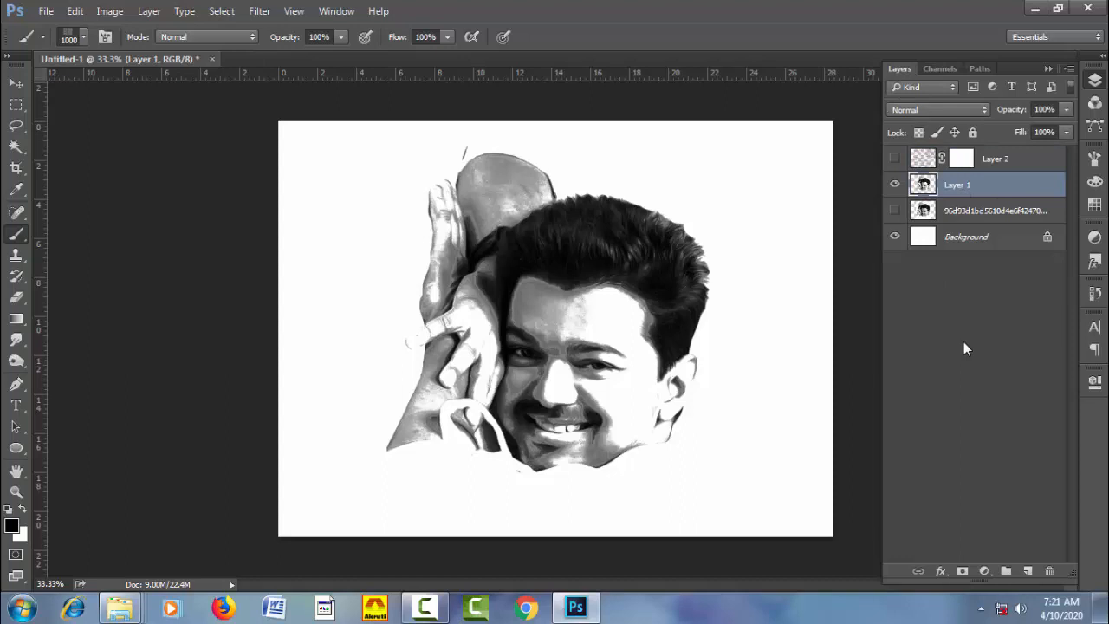
key(ctrl+a)
key(ctrl+d)
click(964, 160)
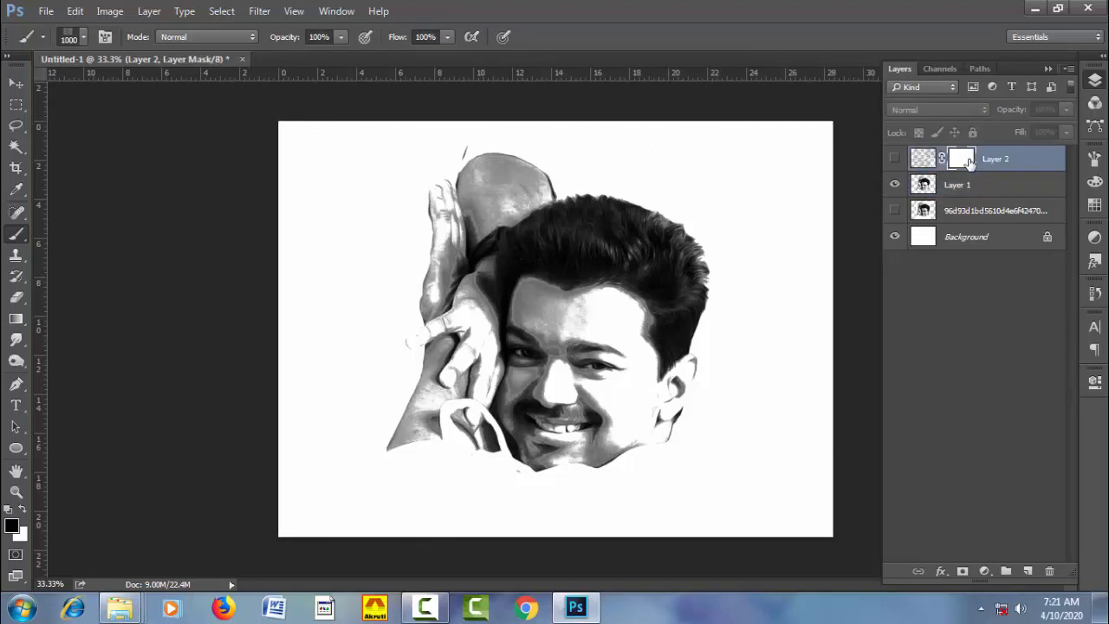
alt+click(969, 164)
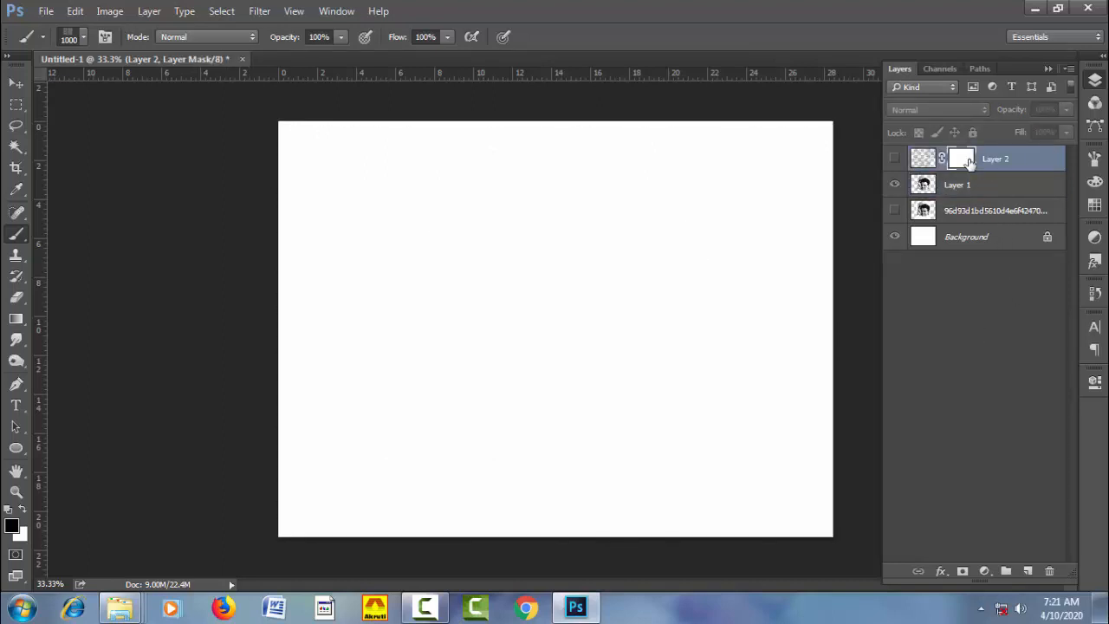
key(ctrl+v)
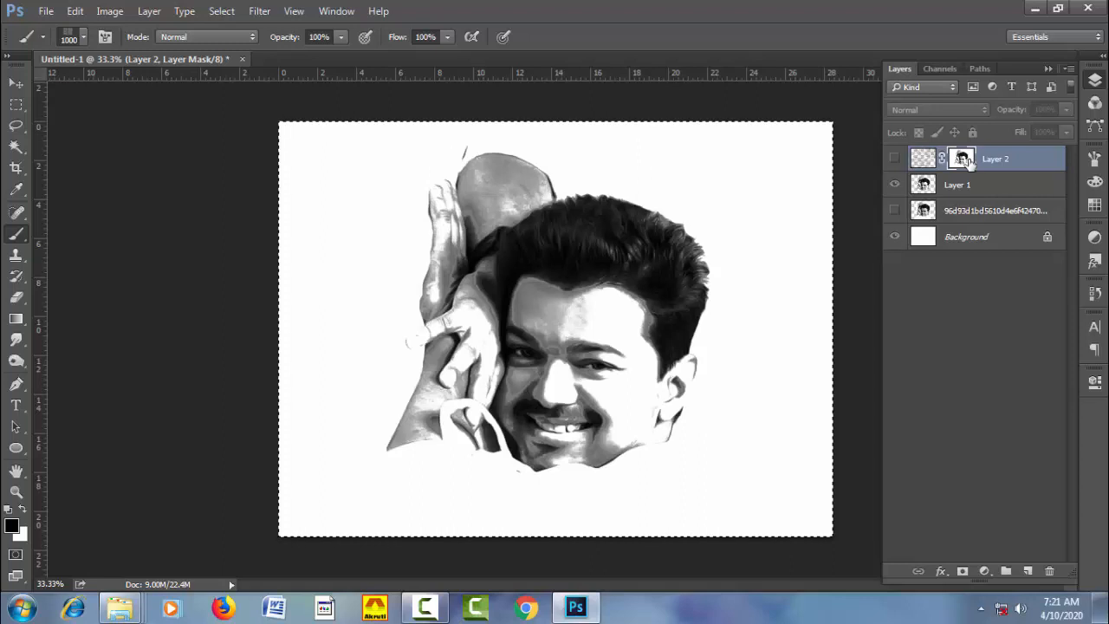
Step: Deselect, invert Layer 2's mask, and return from the mask view to the layer's own content
key(ctrl+d)
key(ctrl+i)
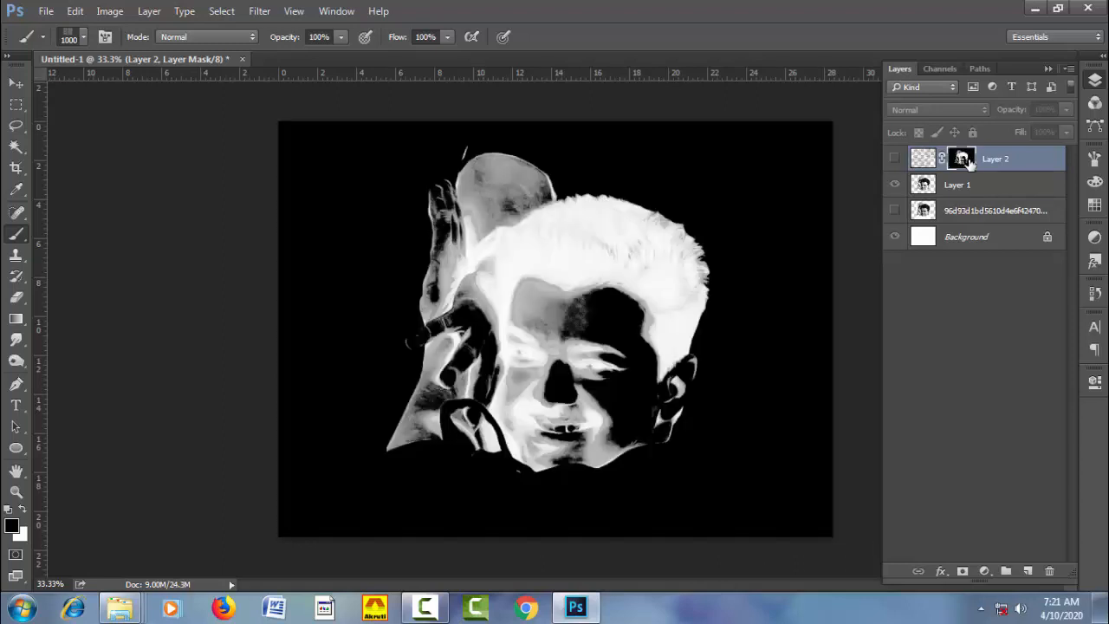
click(923, 159)
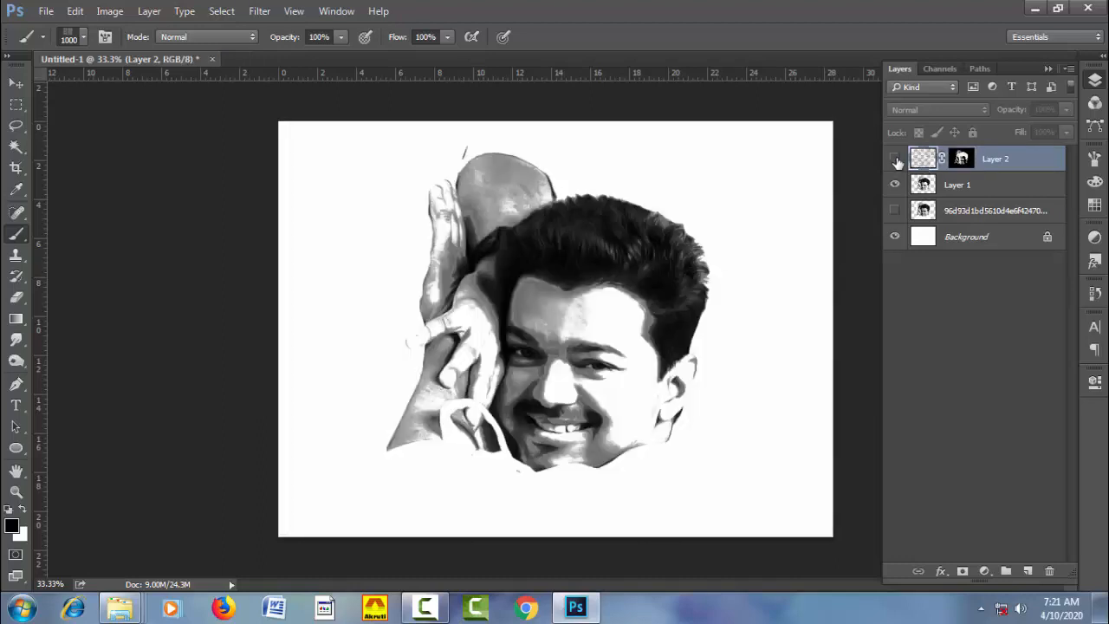
Step: Show the masked Layer 2 and view the text portrait with Layer 1 hidden, then with Layer 1 shown
click(896, 186)
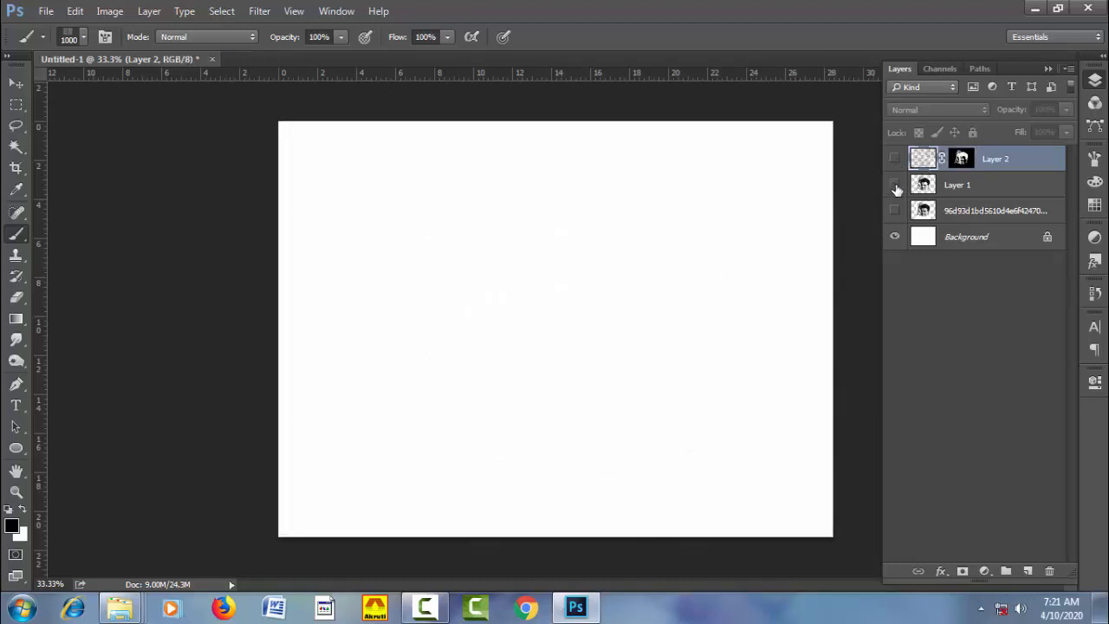
click(894, 159)
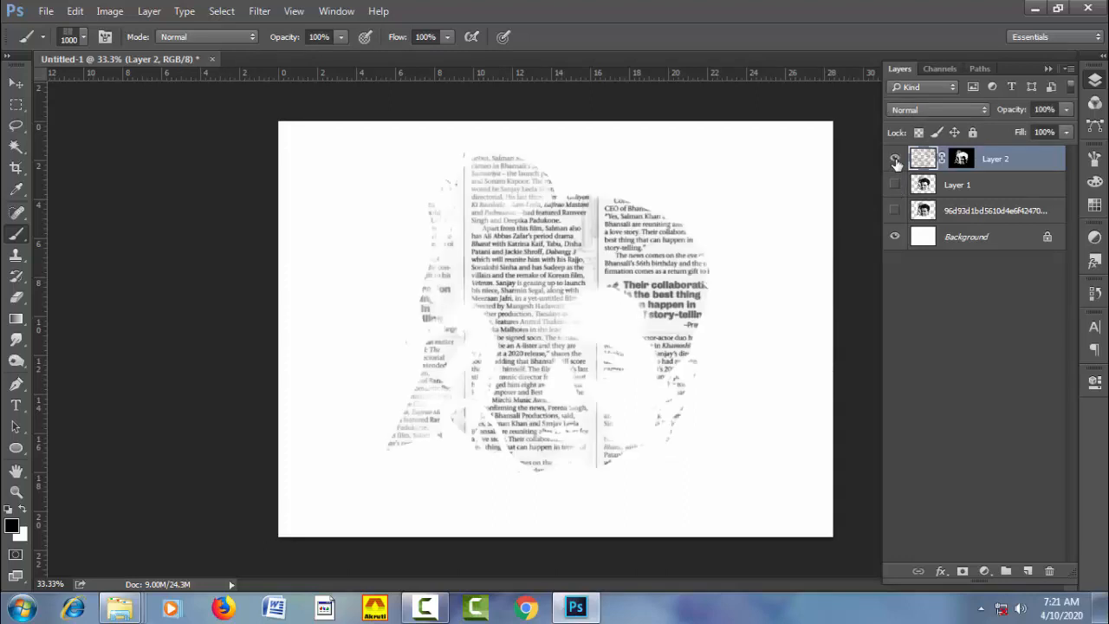
click(895, 186)
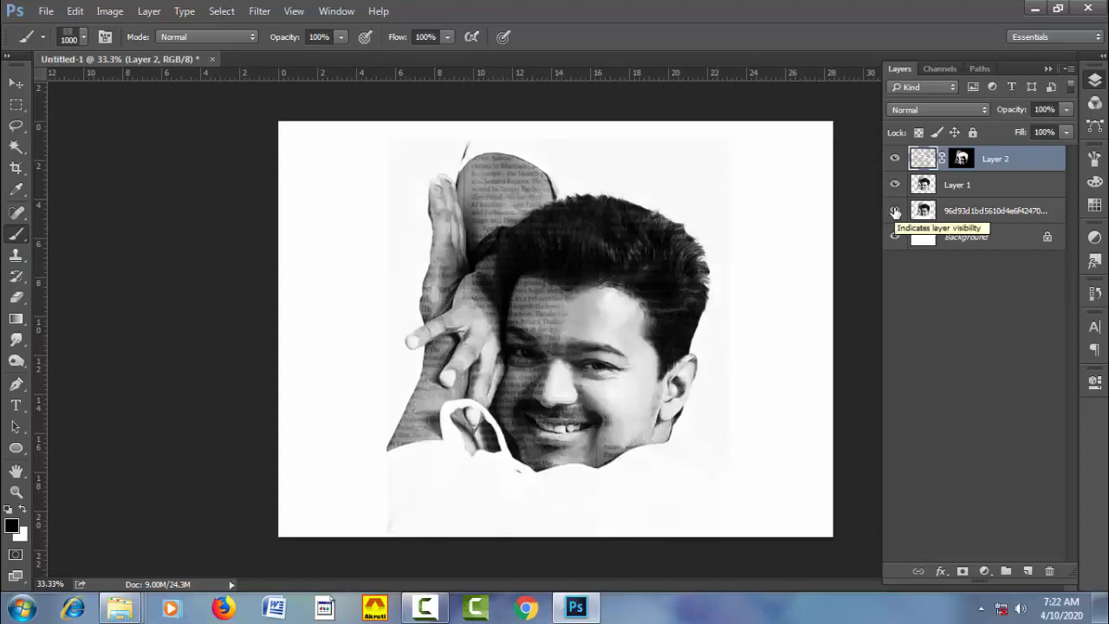
Step: Delete the original portrait layer and check the result with Layer 1 toggled off and on
click(895, 210)
drag(965, 222, 1049, 571)
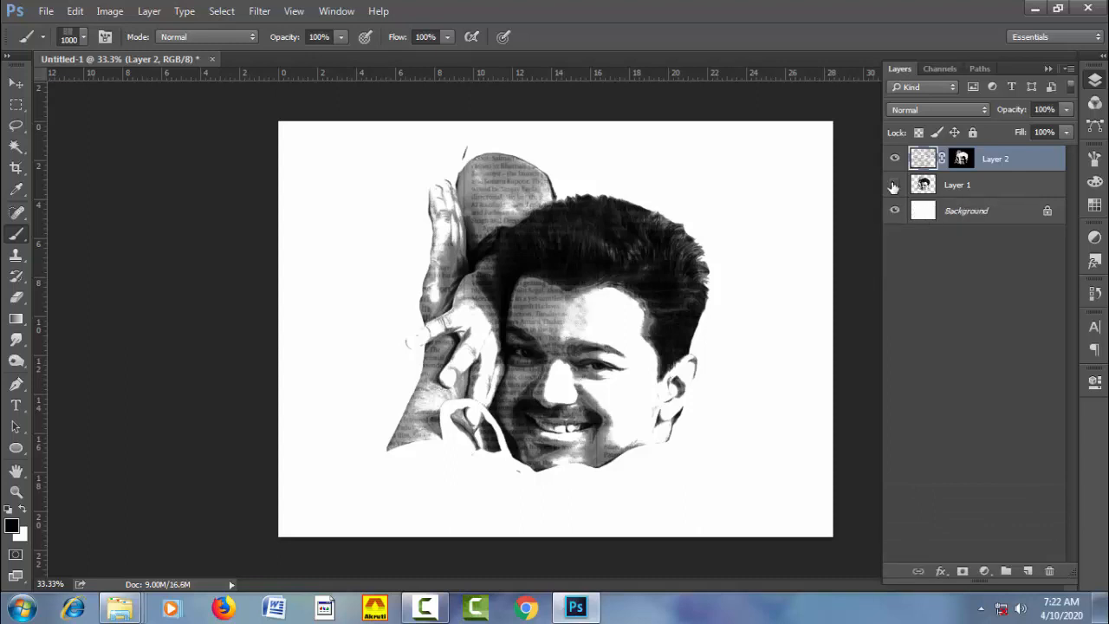
click(894, 186)
click(894, 185)
Step: Duplicate Layer 2 and apply a linear black-to-white Gradient Overlay to the copy at 100% opacity and a 90° angle
drag(963, 163, 1028, 571)
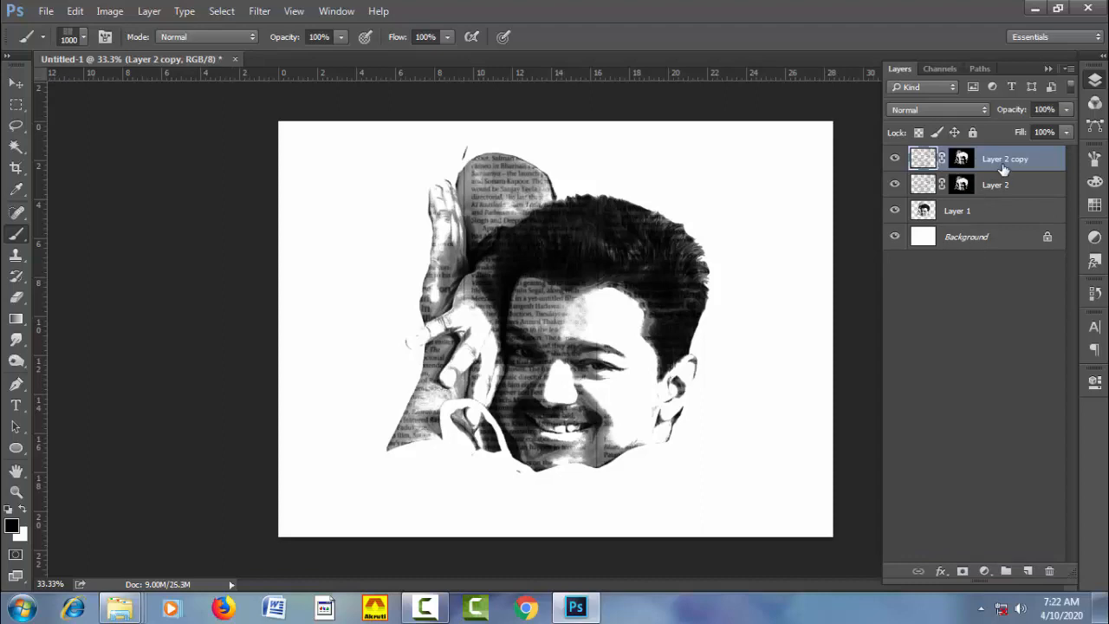
click(943, 572)
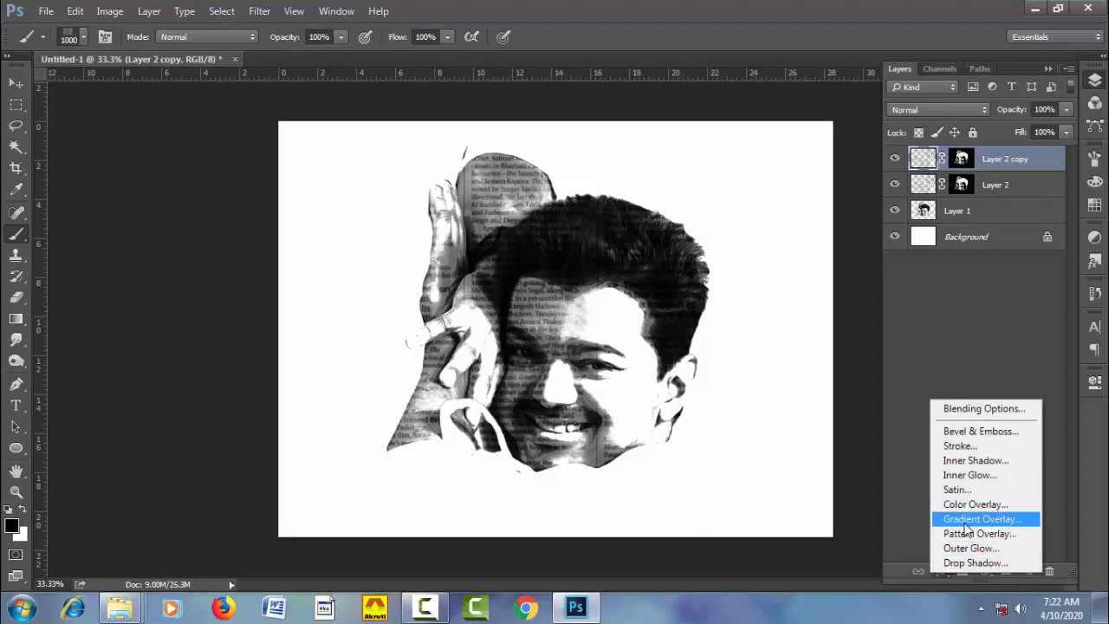
click(965, 523)
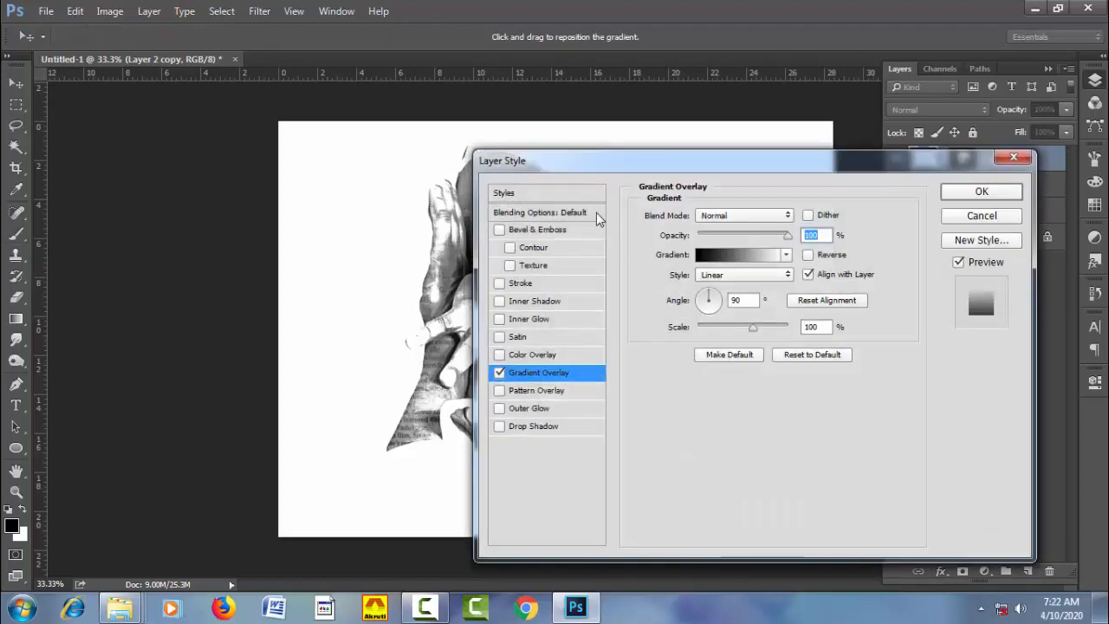
drag(564, 165, 849, 217)
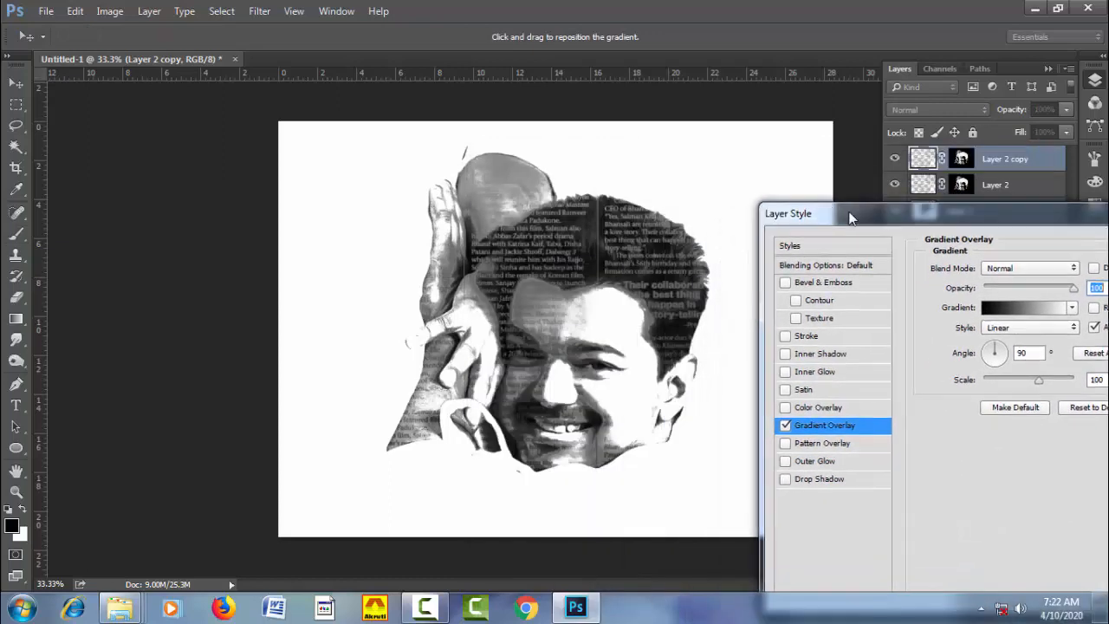
click(1020, 306)
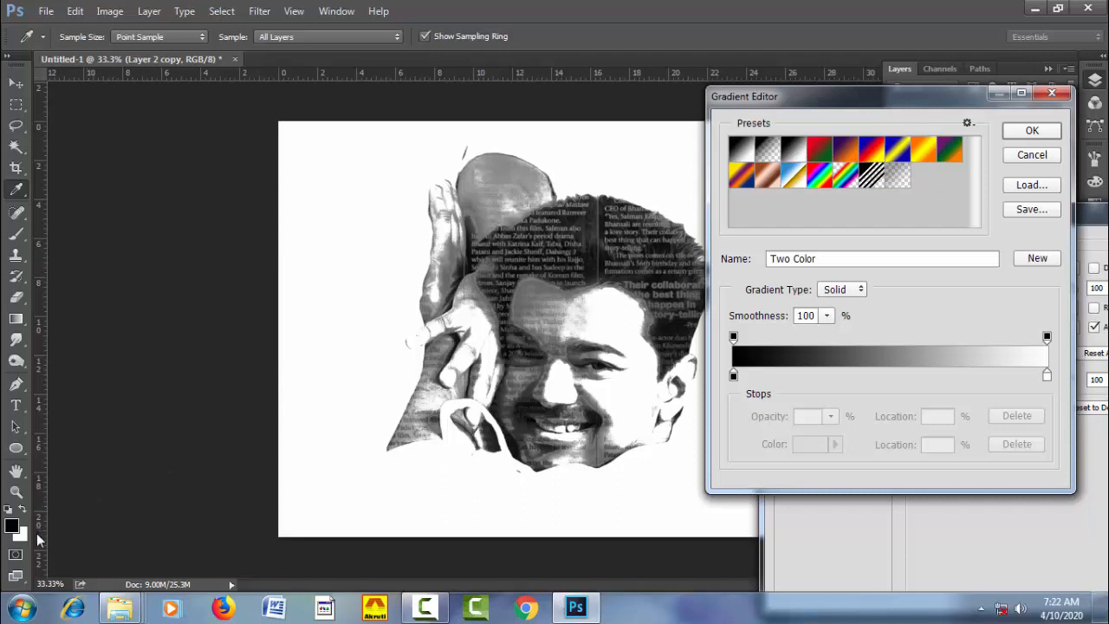
click(1031, 131)
drag(1091, 216, 918, 216)
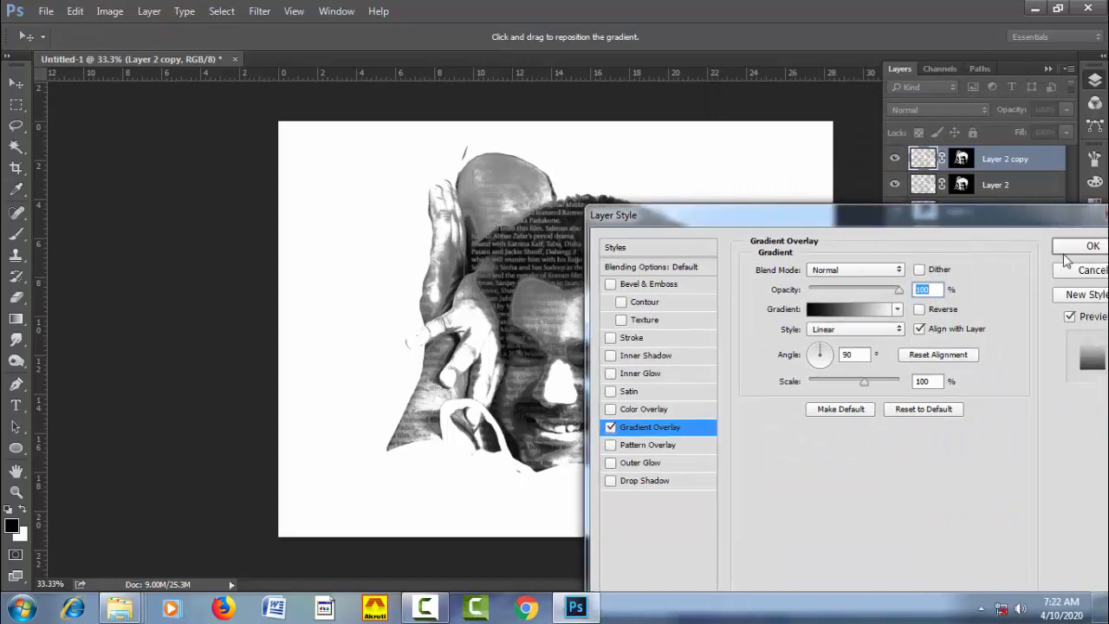
click(1090, 246)
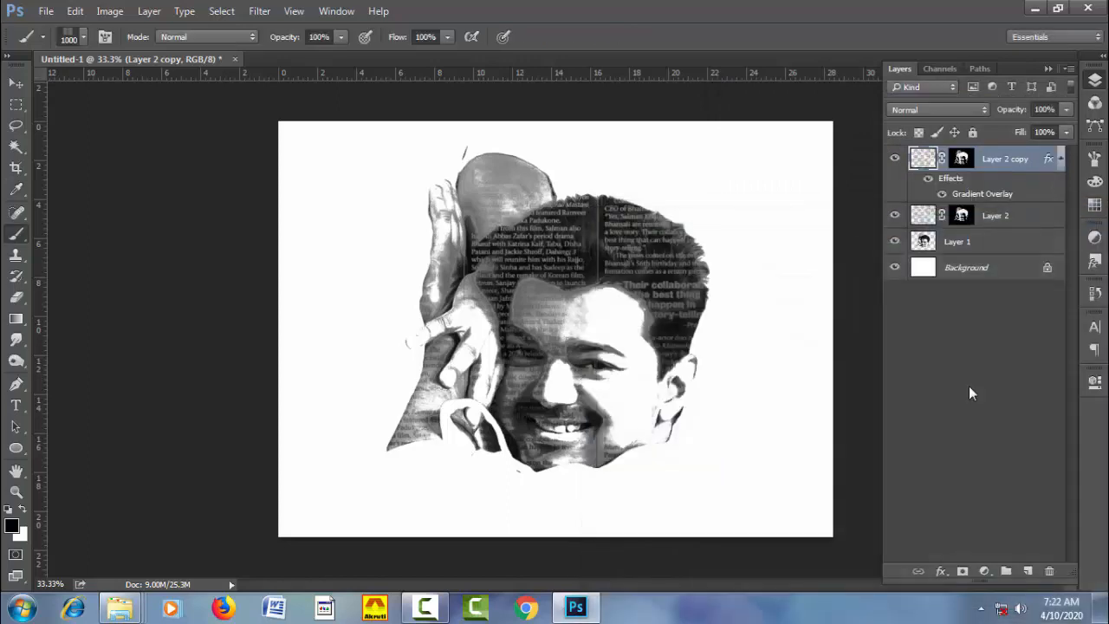
Step: Rasterize the layer style of Layer 2 copy and add a black mask that hides the whole layer
right_click(1023, 165)
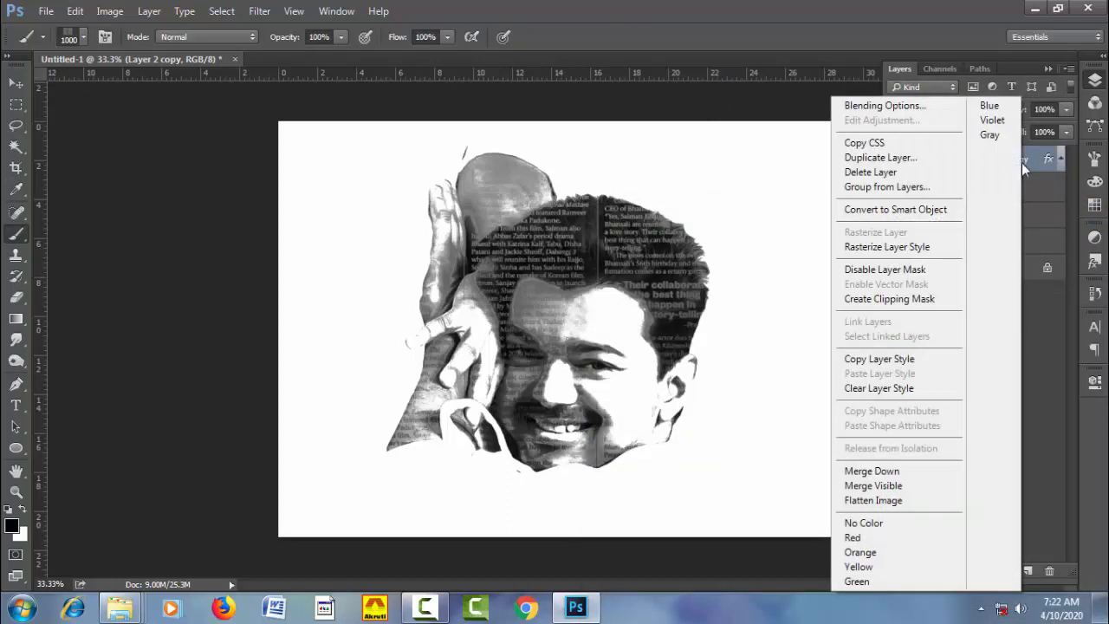
click(949, 249)
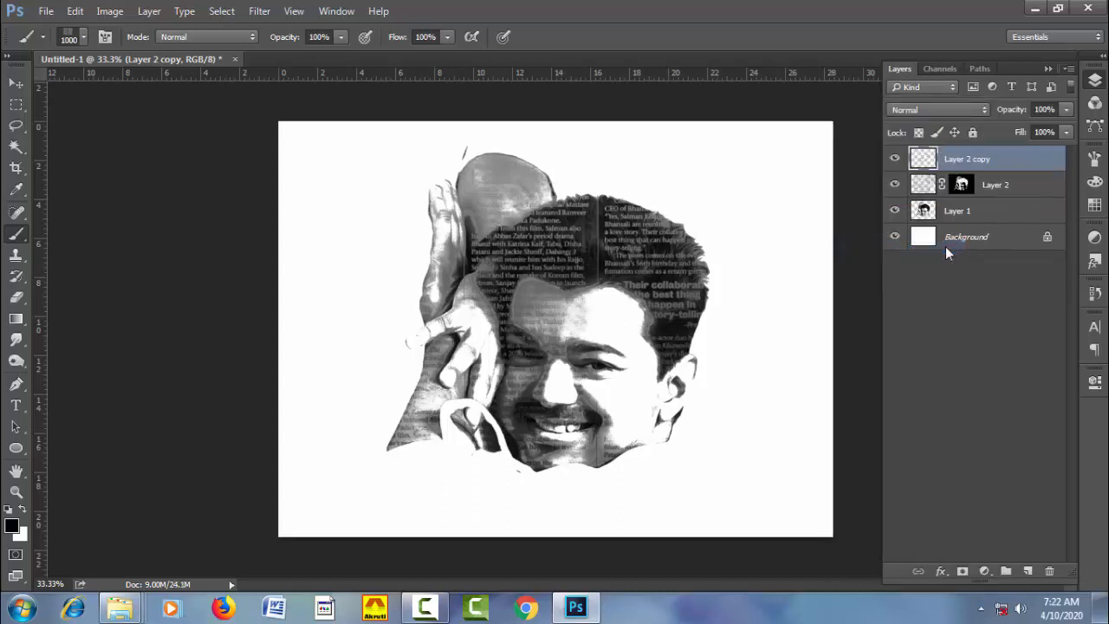
alt+click(959, 570)
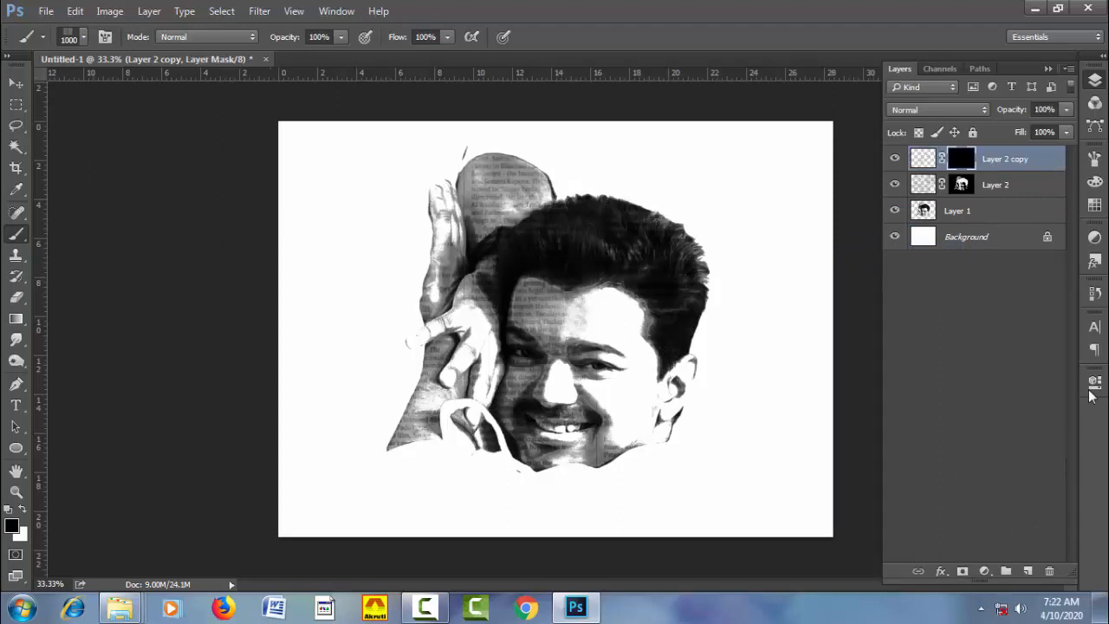
Step: Switch the brush to the soft round preset at 1000 px for painting on Layer 2 copy's mask
right_click(316, 165)
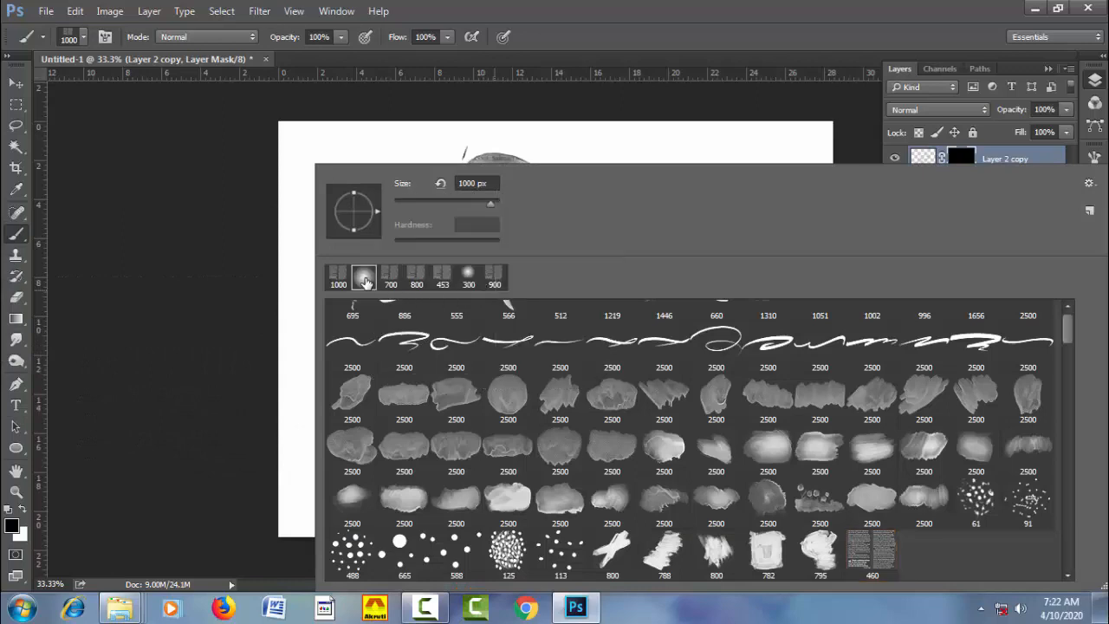
click(364, 281)
click(592, 37)
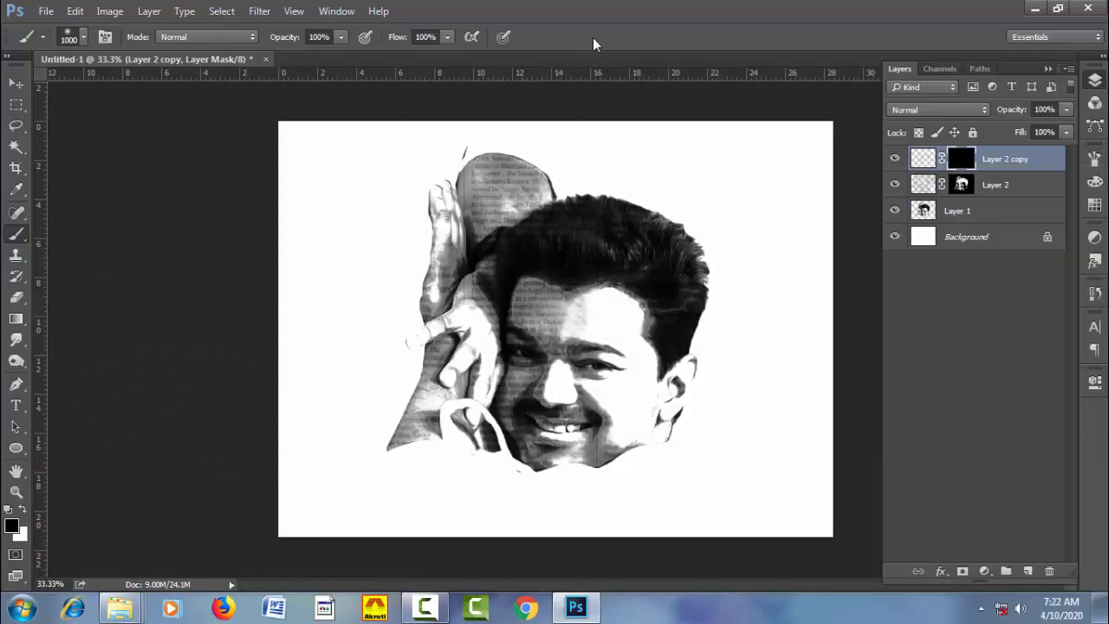
Step: Lower the brush opacity to 50% and reduce the brush size to 175 px
drag(295, 44, 258, 55)
key(Return)
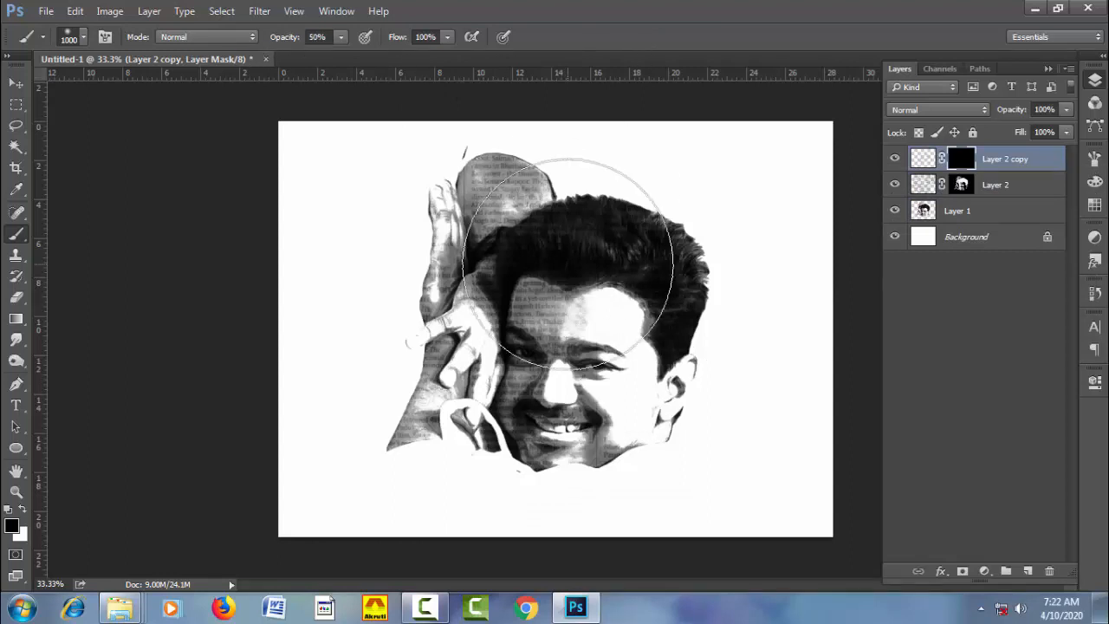
key(bracketleft)
key(bracketleft)
key(bracketleft)
key(bracketleft)
key(bracketleft)
key(bracketleft)
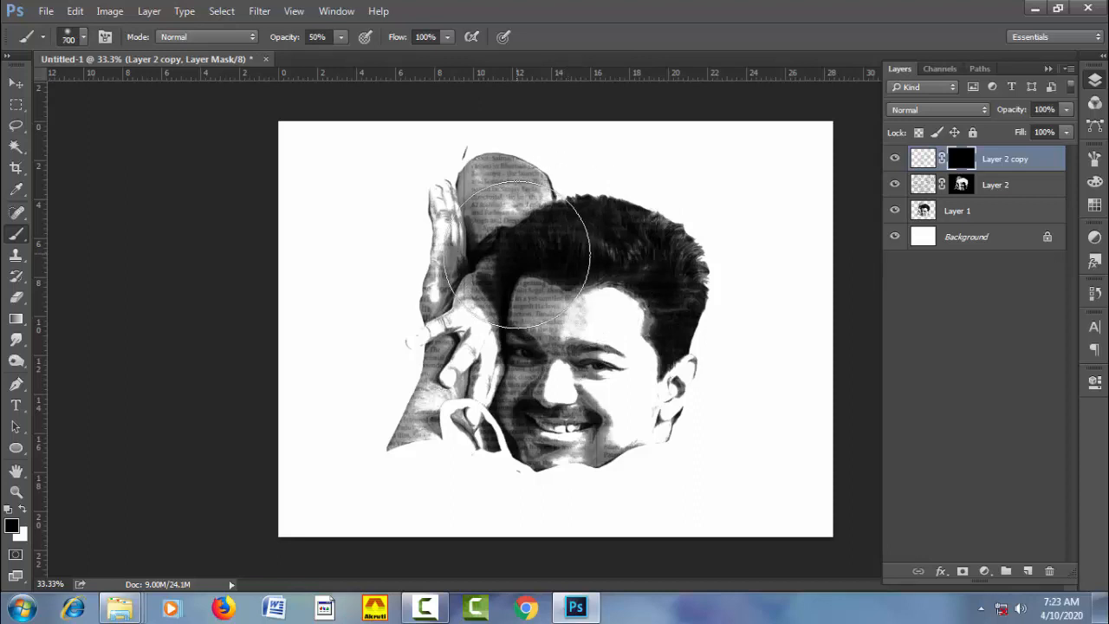
key(bracketleft)
key(bracketleft)
key(bracketleft)
key(bracketleft)
Step: Paint white over the dark hair on Layer 2 copy's mask with the 50% soft brush to reveal the lightened newspaper text
drag(511, 264, 481, 294)
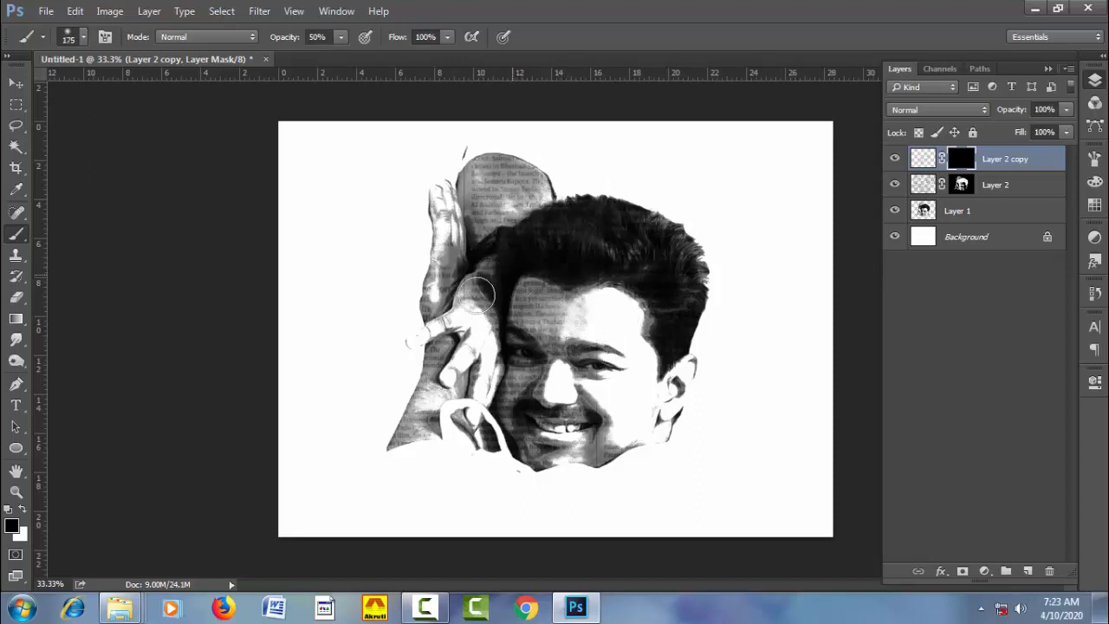
click(25, 513)
mouse_move(487, 229)
mouse_down()
mouse_move(497, 284)
mouse_move(545, 234)
mouse_move(602, 225)
mouse_move(663, 253)
mouse_move(673, 310)
mouse_move(669, 321)
mouse_move(647, 274)
mouse_move(606, 259)
mouse_move(547, 264)
mouse_move(535, 292)
mouse_up()
key(bracketright)
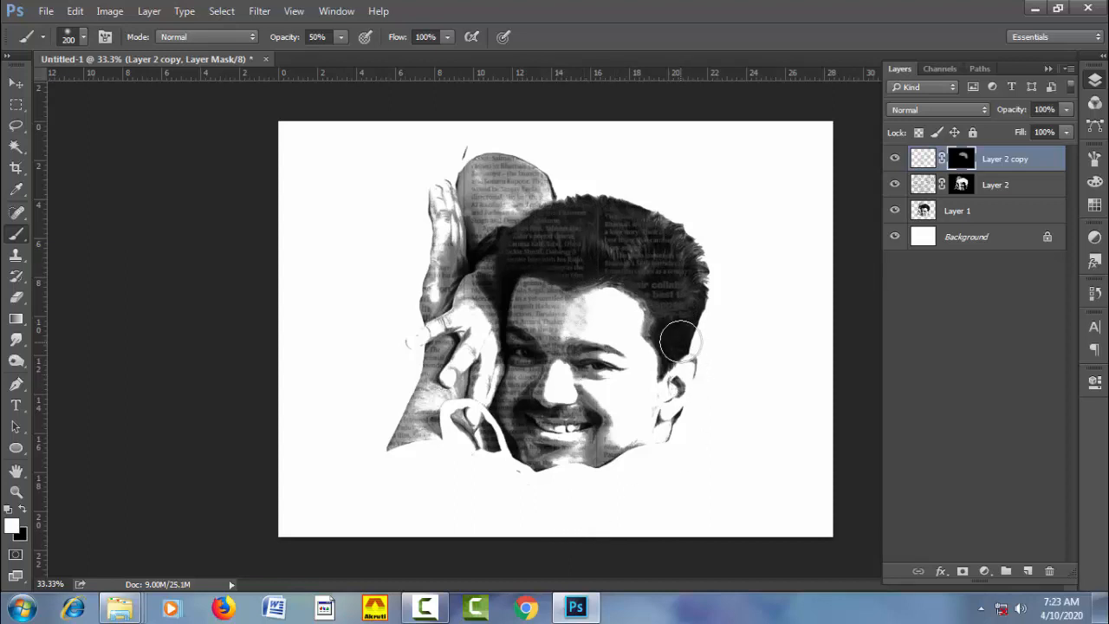
key(bracketleft)
key(bracketleft)
key(bracketleft)
key(bracketleft)
key(bracketleft)
key(bracketleft)
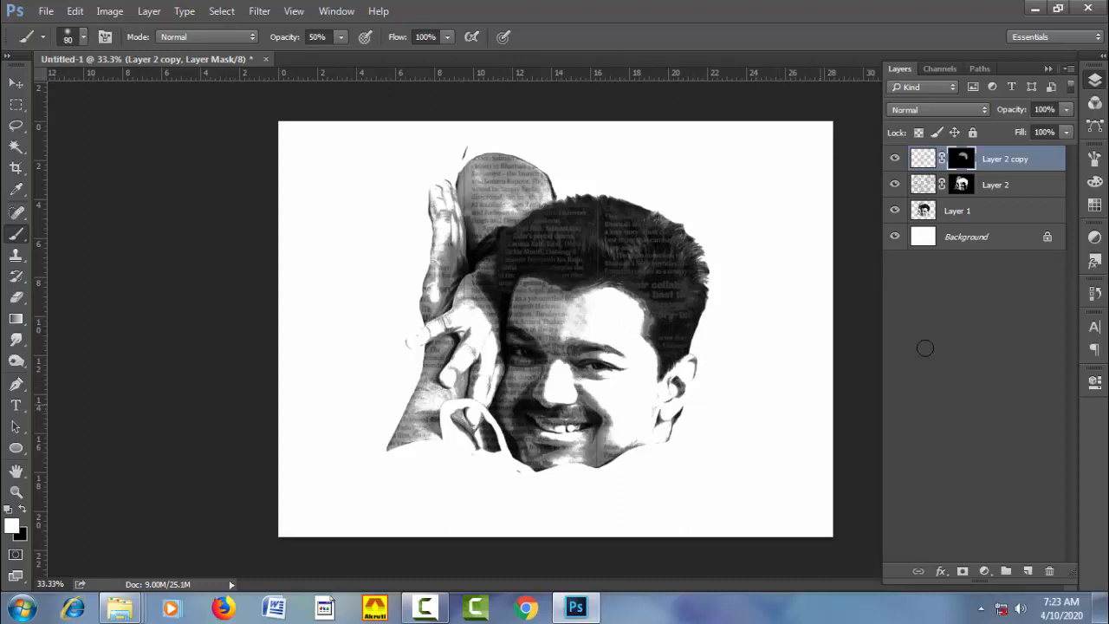
Step: Duplicate Layer 2 and move the copy between Layer 1 and the Background
click(962, 187)
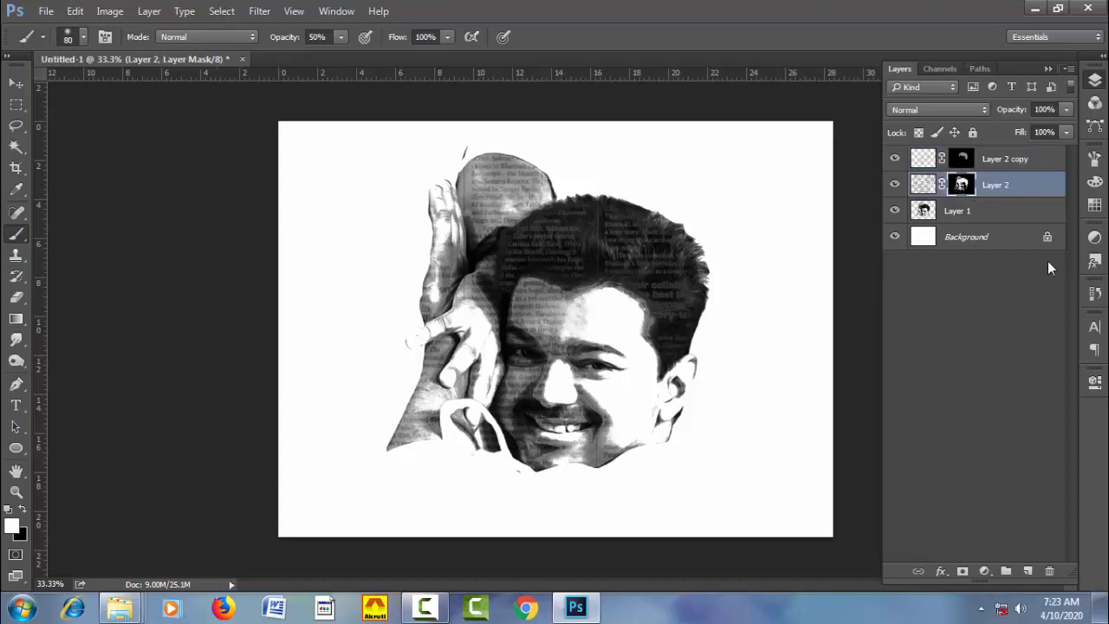
drag(1019, 191, 1028, 571)
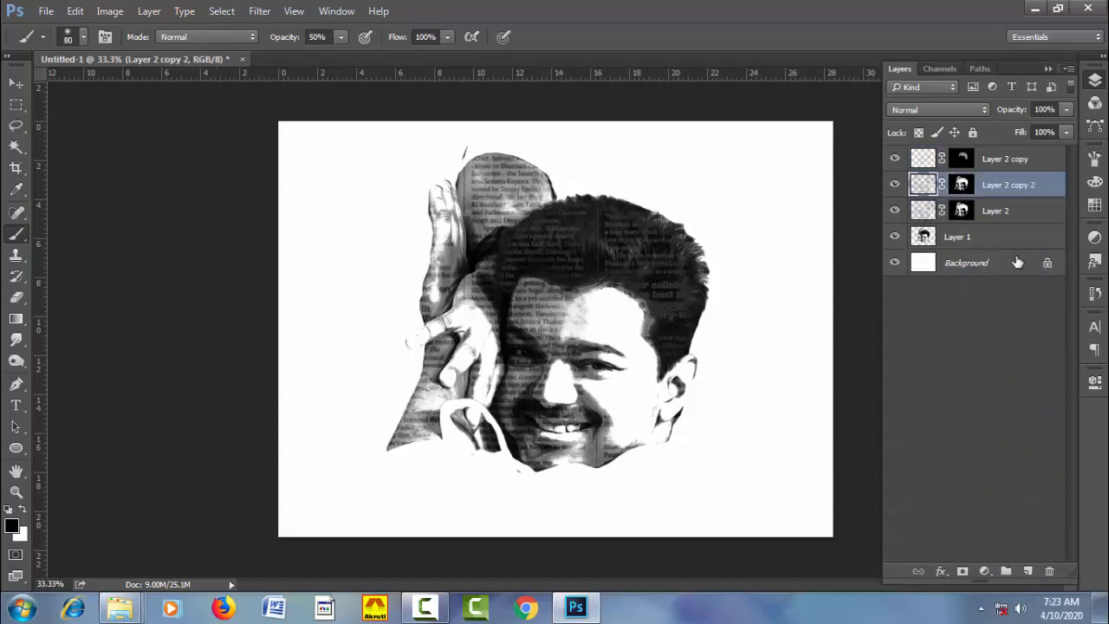
drag(1020, 186, 1005, 239)
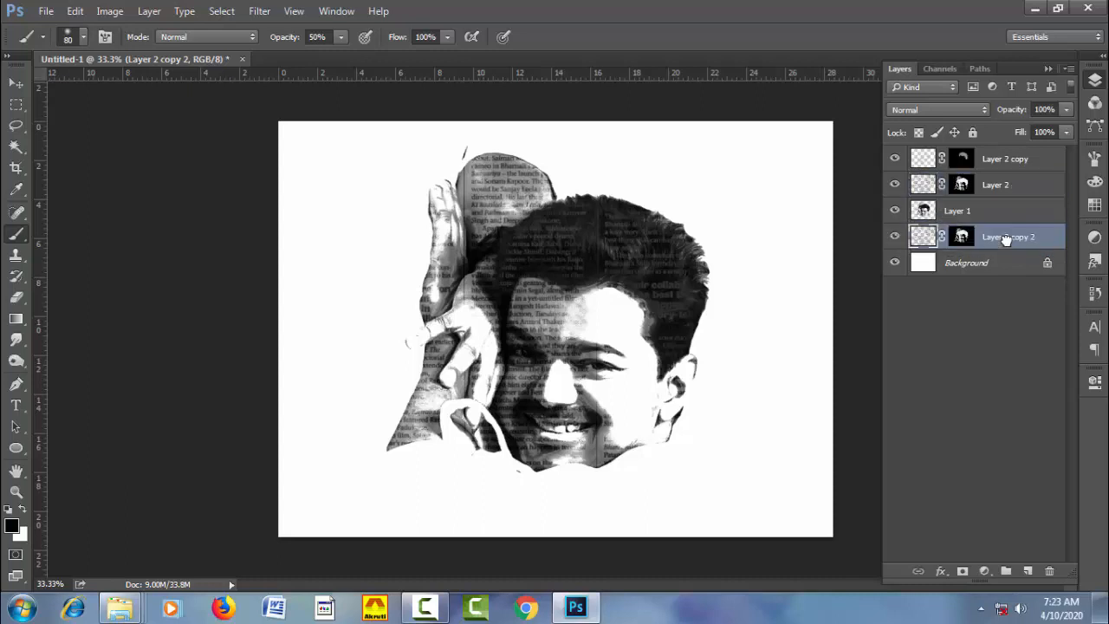
Step: Delete the layer mask of Layer 2 copy 2 and lower the layer's fill to 19%
right_click(960, 239)
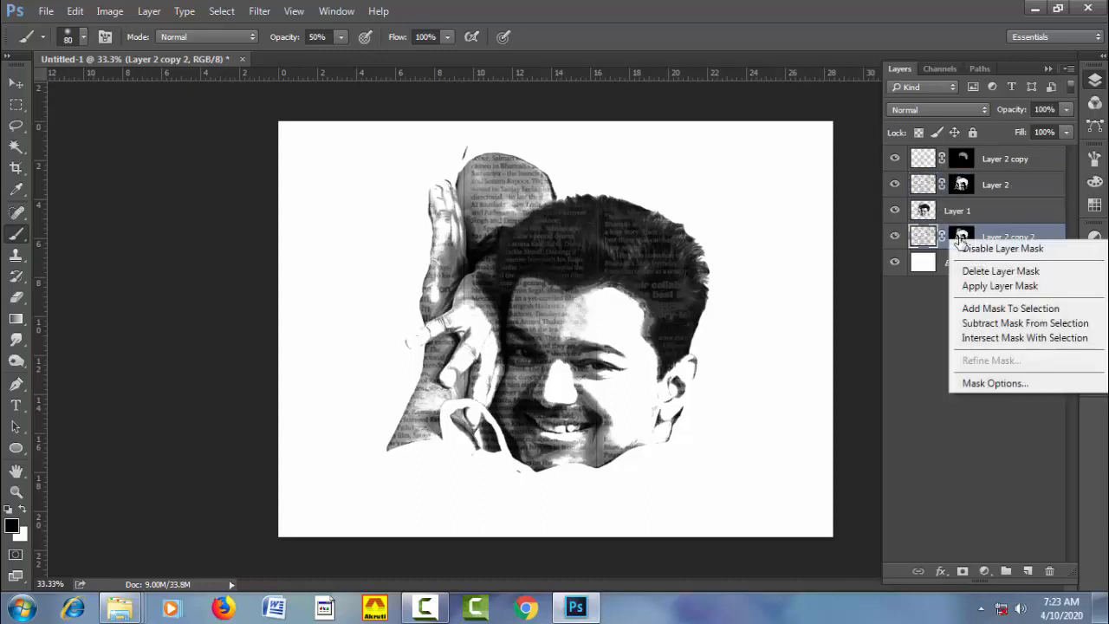
click(964, 271)
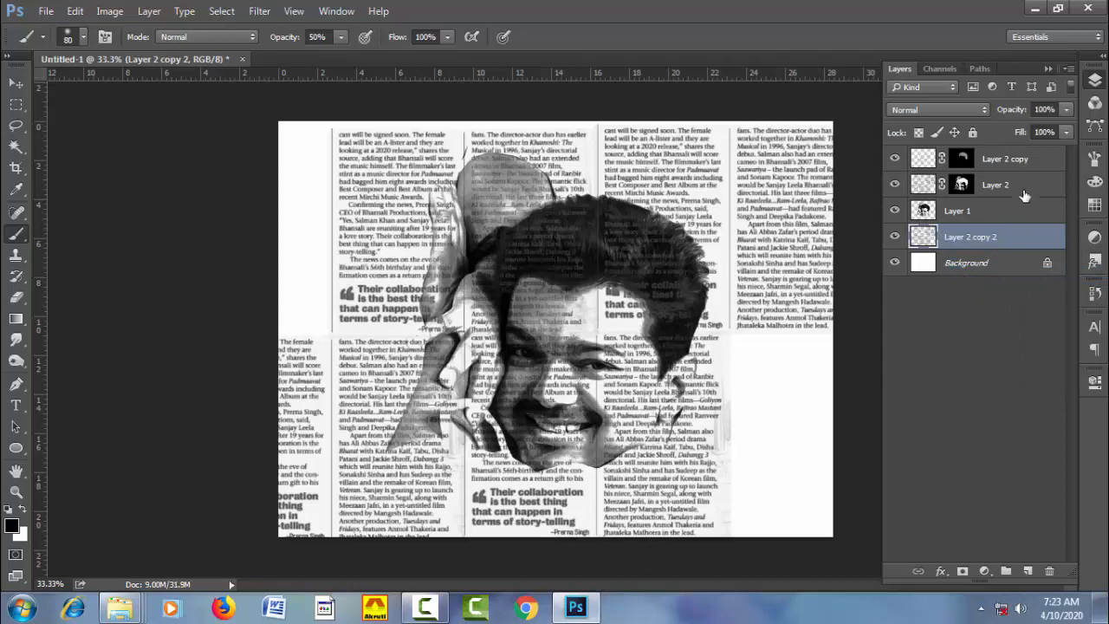
drag(1023, 138, 960, 153)
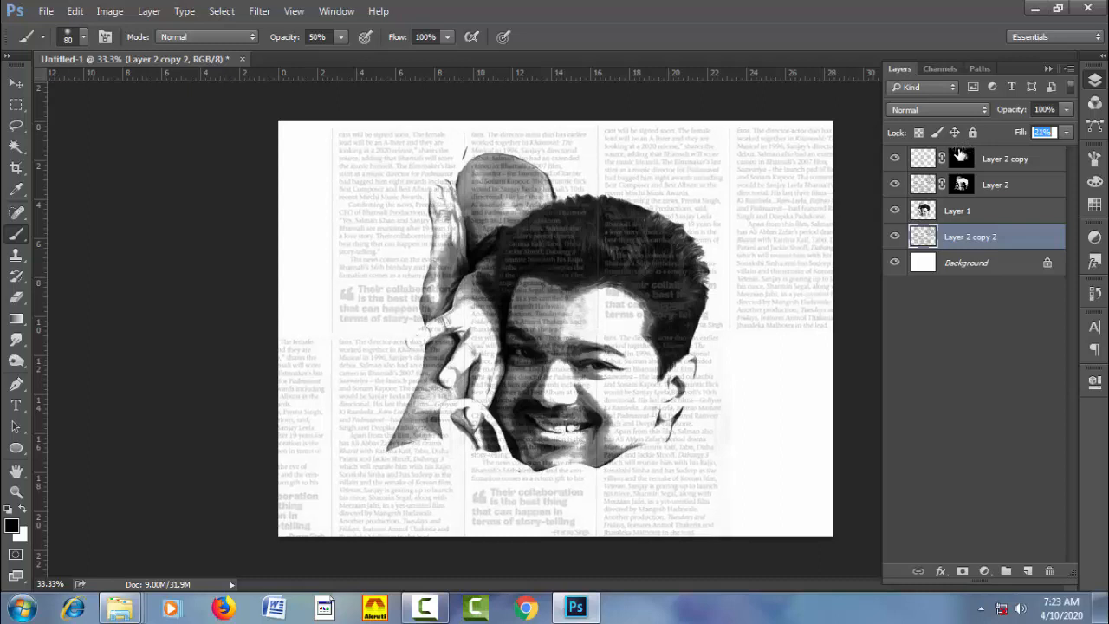
drag(959, 154, 956, 154)
Step: Select a full-height rectangle around the three middle newspaper columns and turn it into a mask on Layer 2 copy 2
click(19, 105)
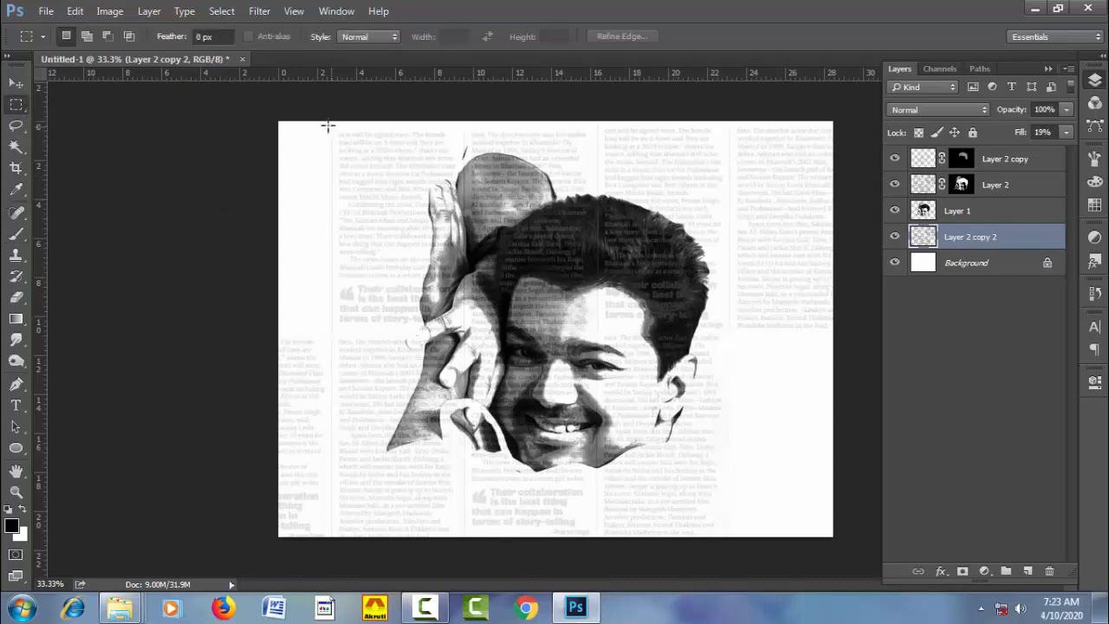
drag(329, 115, 733, 560)
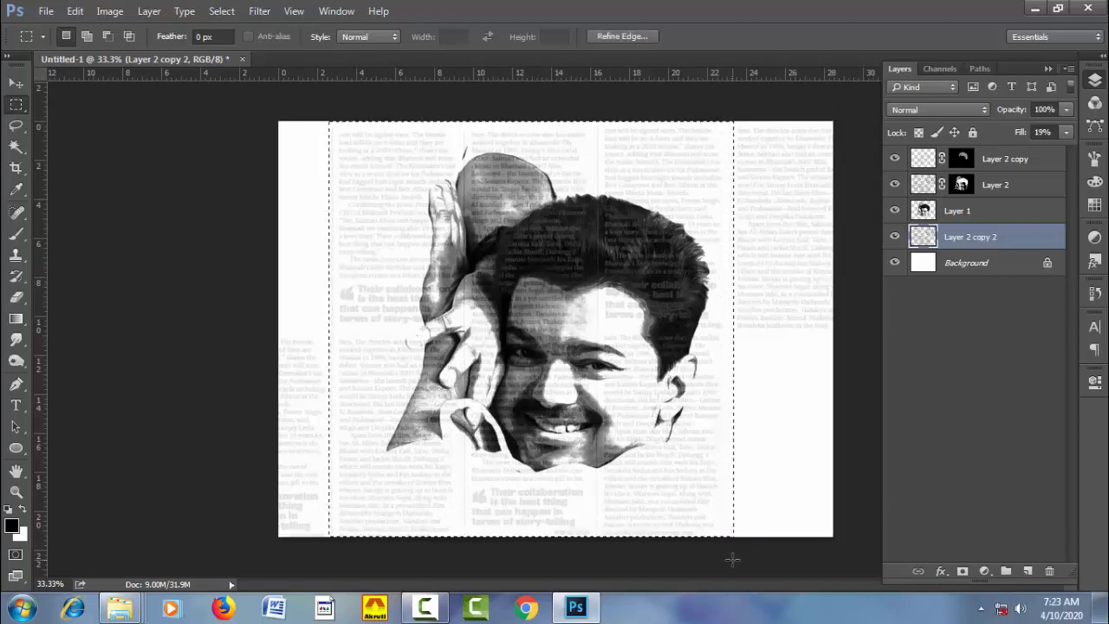
click(961, 572)
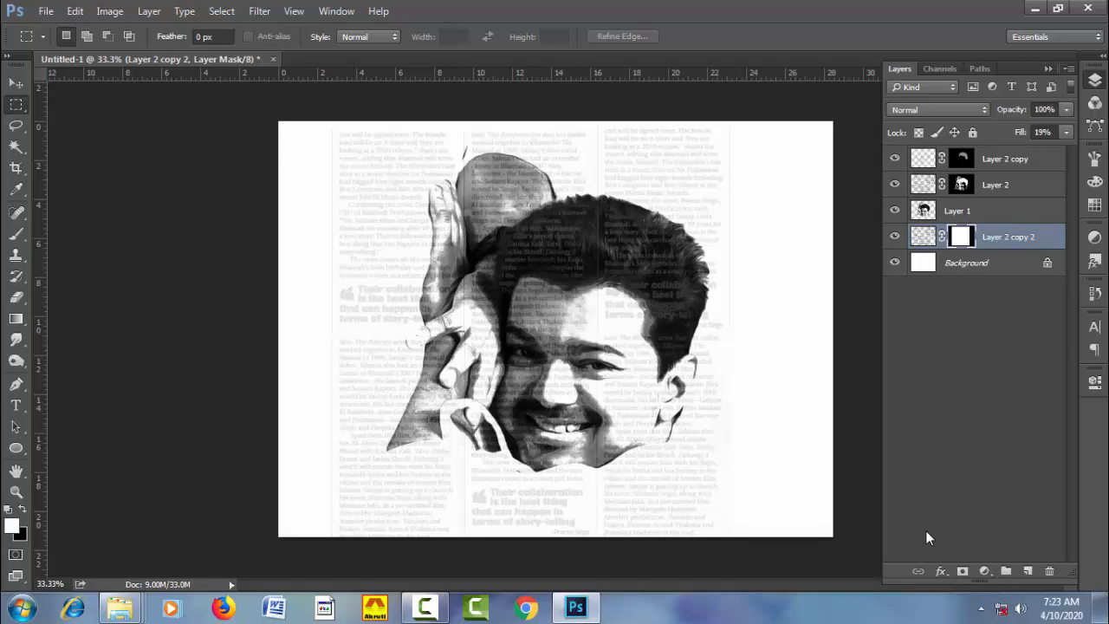
Step: Add a Levels adjustment layer above Layer 2 copy with midtones at 1.03 and the white input level at 252
click(1023, 161)
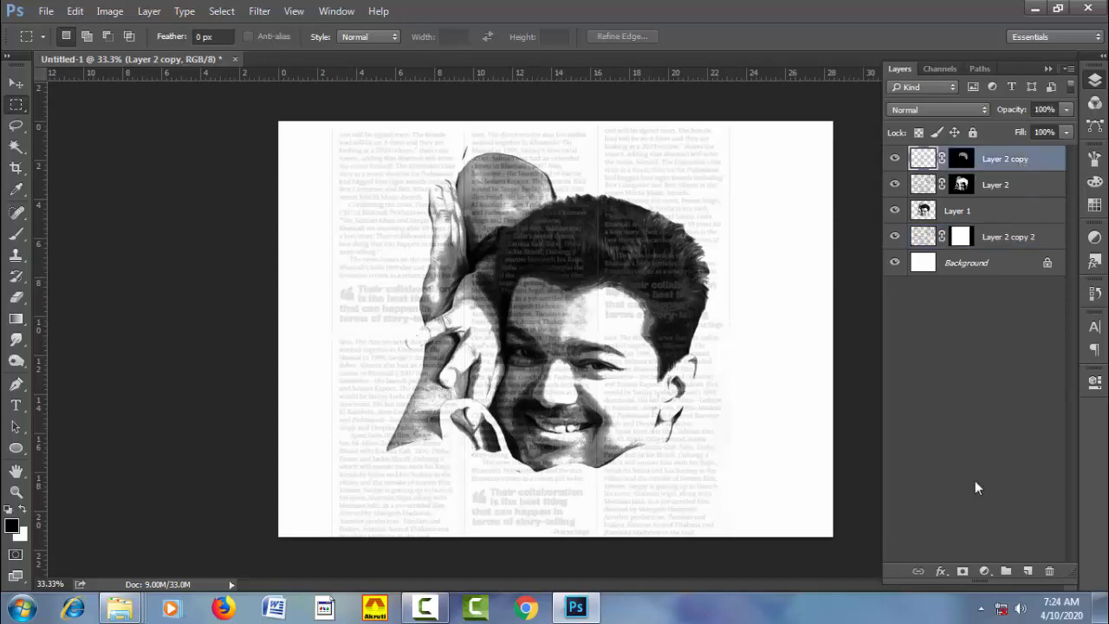
click(983, 572)
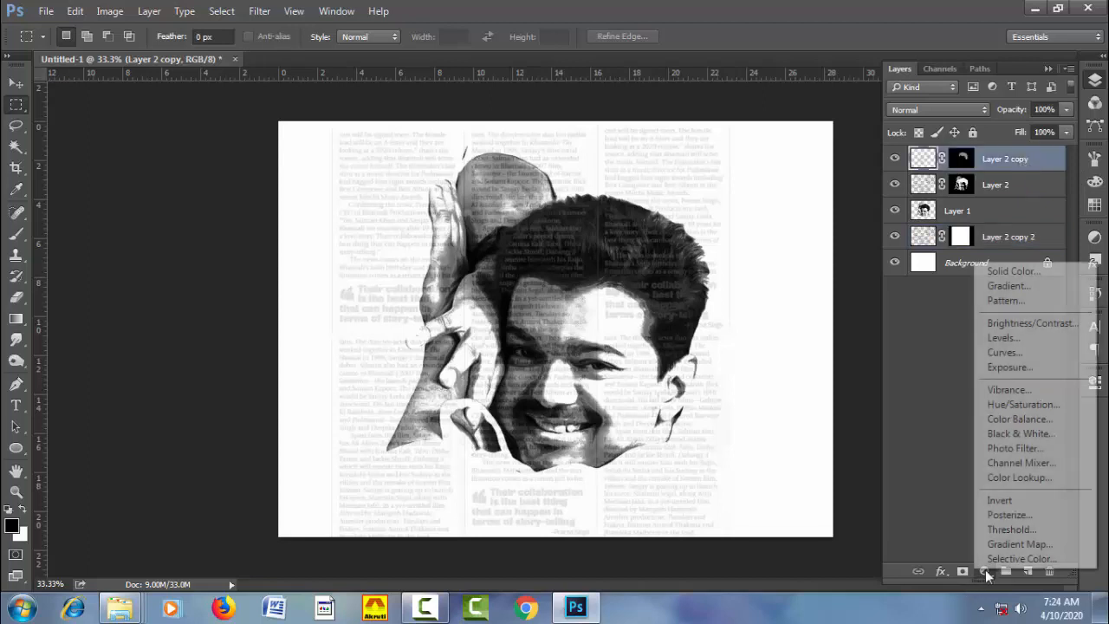
click(1022, 344)
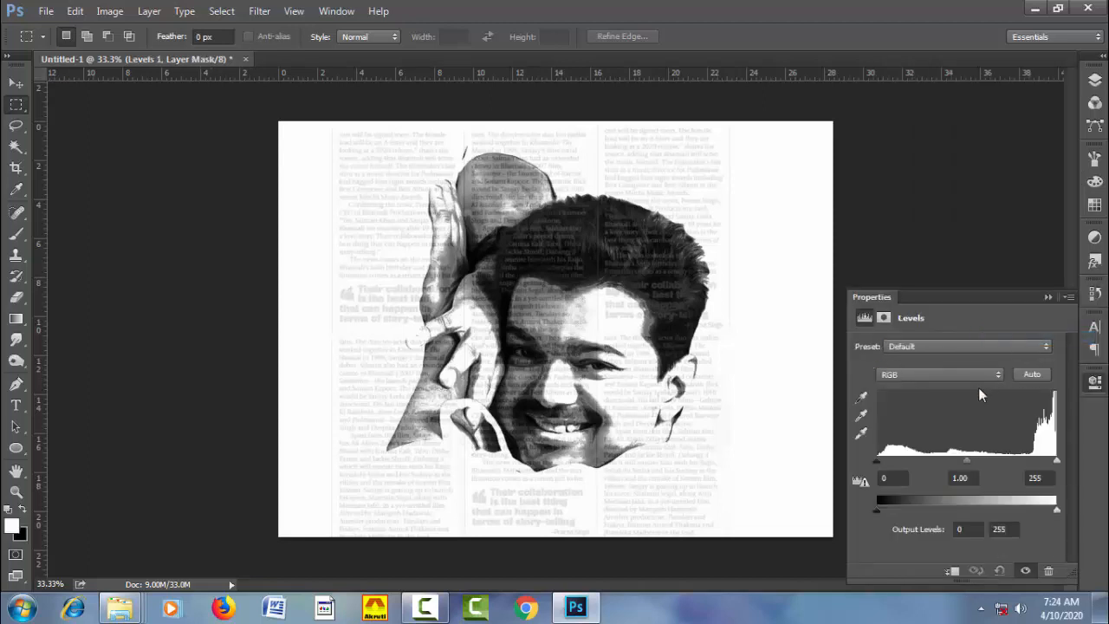
drag(879, 466, 874, 466)
mouse_move(965, 464)
mouse_down()
mouse_move(952, 468)
mouse_move(967, 469)
mouse_up()
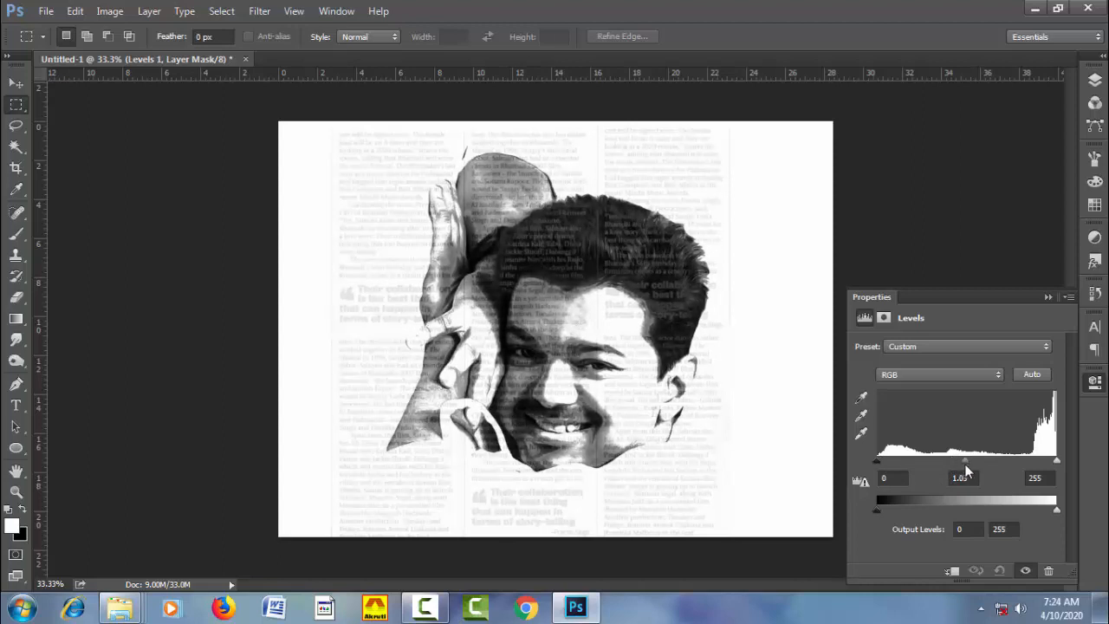
drag(1057, 465, 1050, 466)
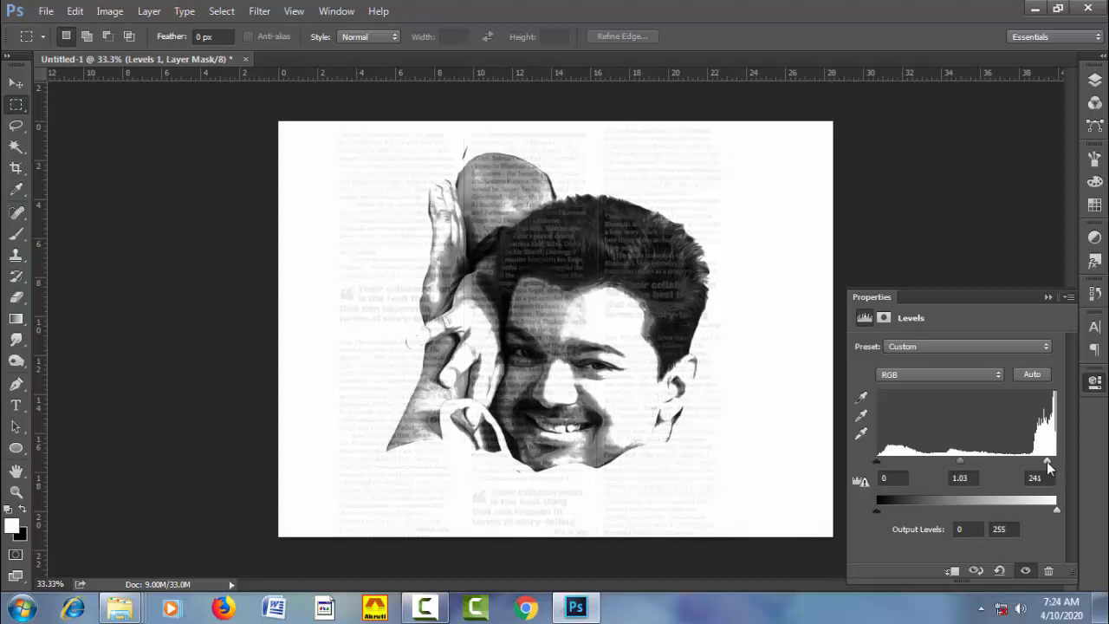
drag(1048, 467, 1055, 468)
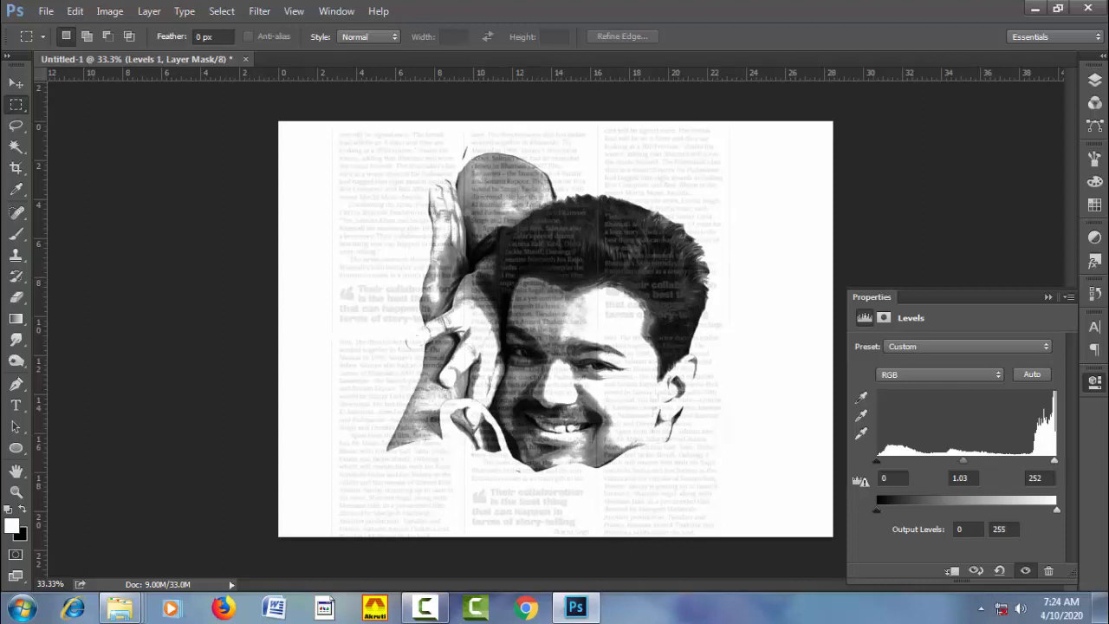
click(1094, 80)
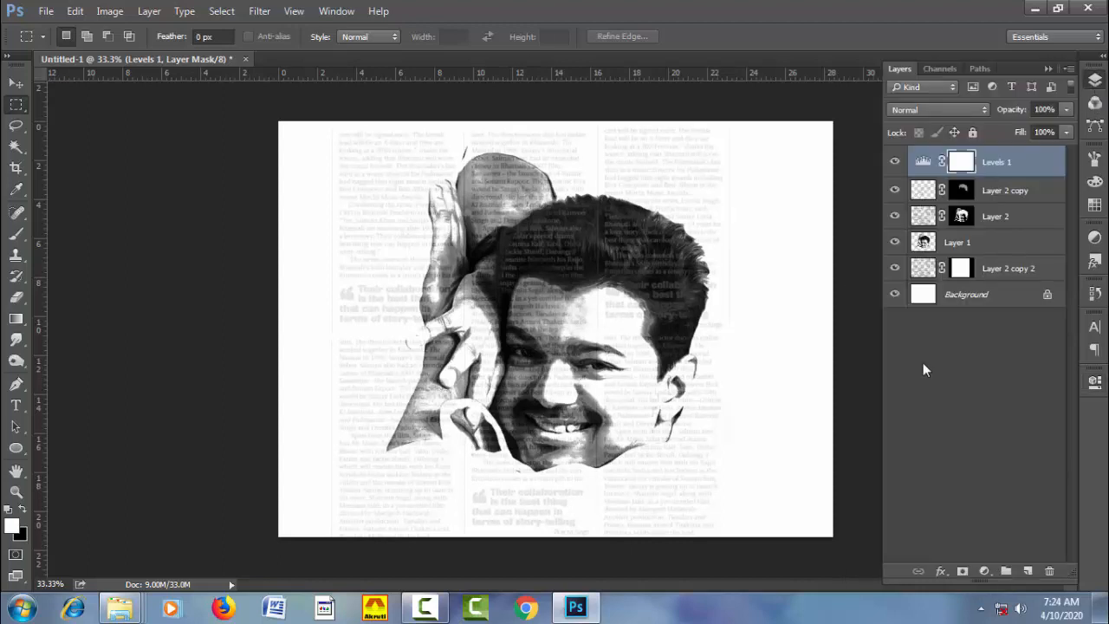
Step: Add a linear Violet, Orange gradient fill layer at 90° on top and set its blend mode to Screen
click(984, 573)
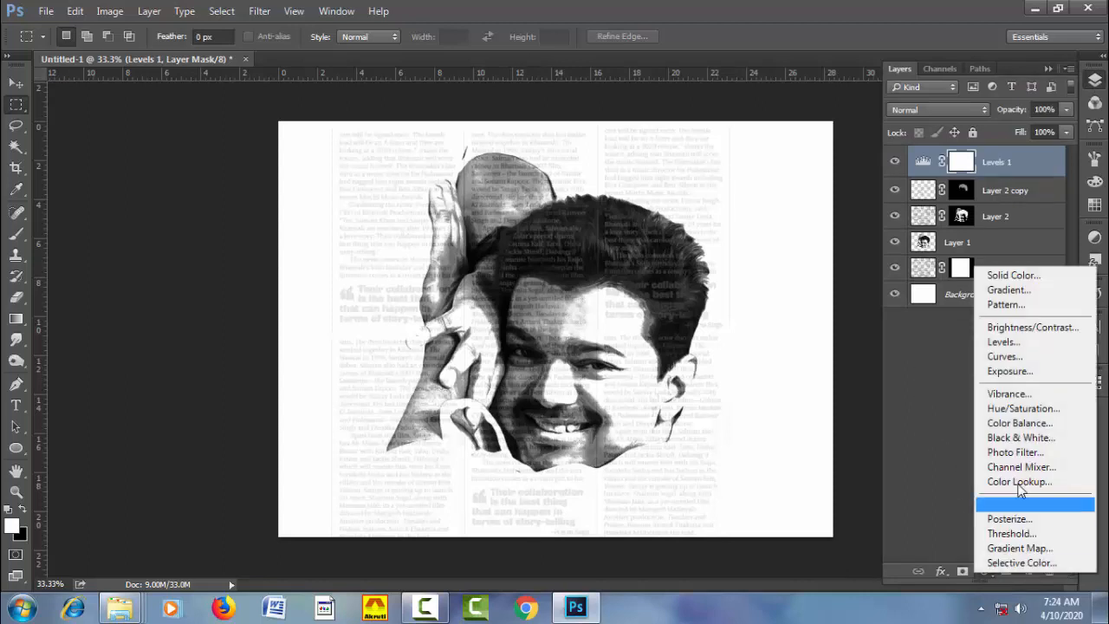
click(1014, 289)
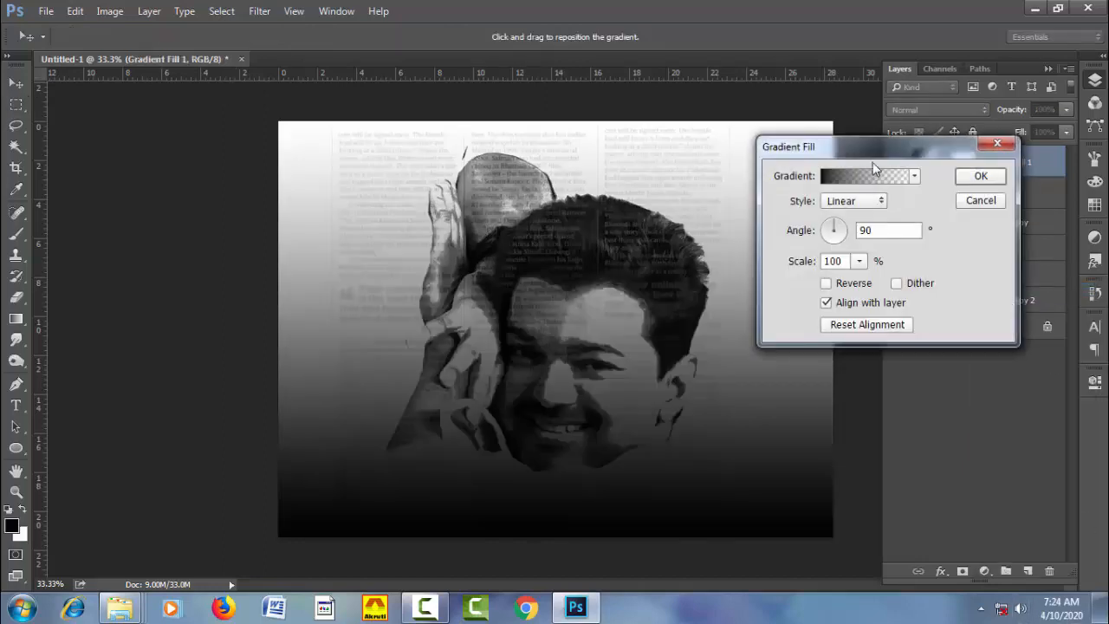
drag(872, 162, 929, 139)
click(914, 167)
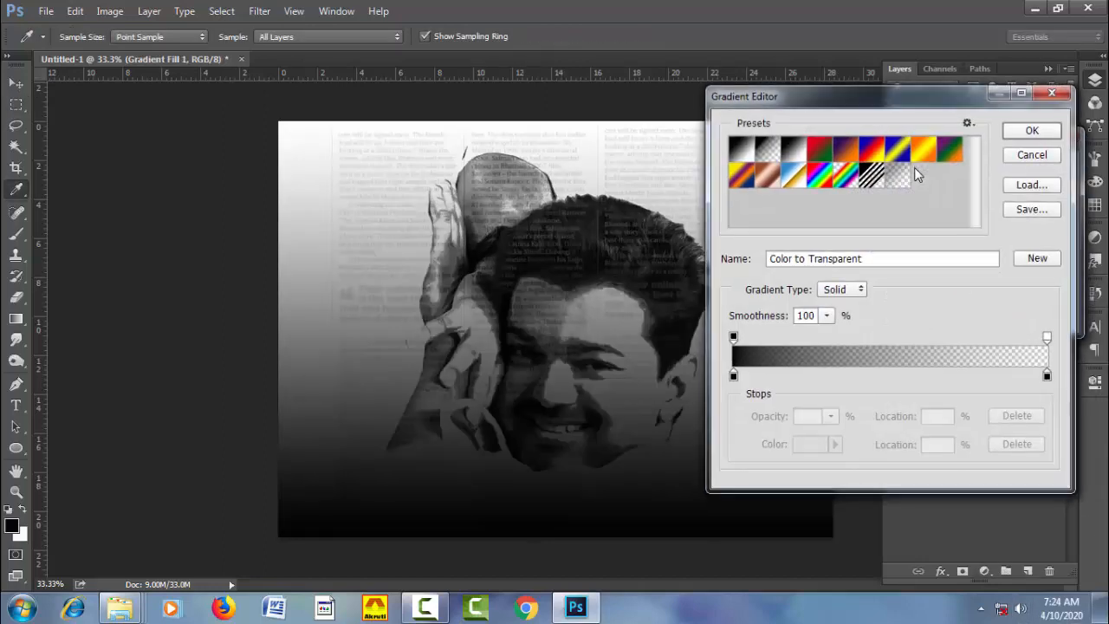
click(846, 152)
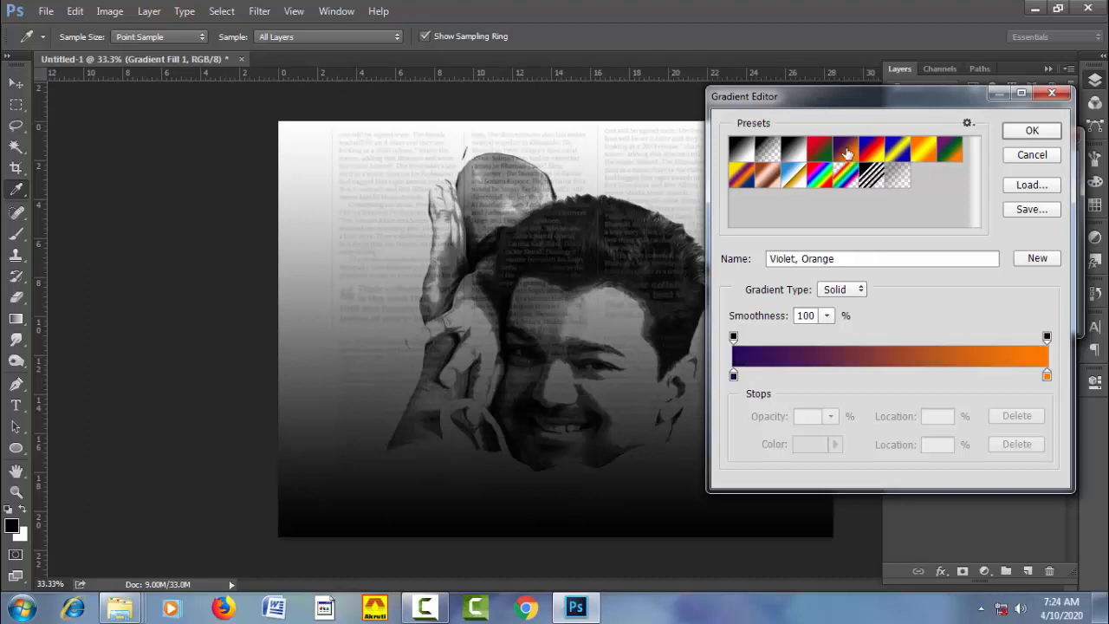
click(1021, 130)
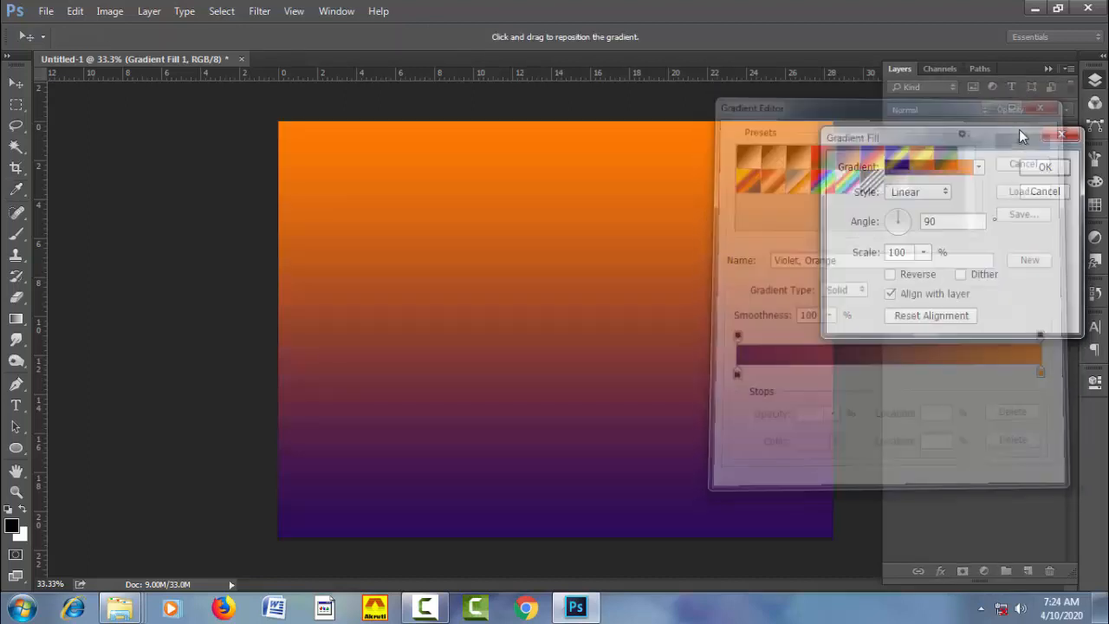
click(1043, 168)
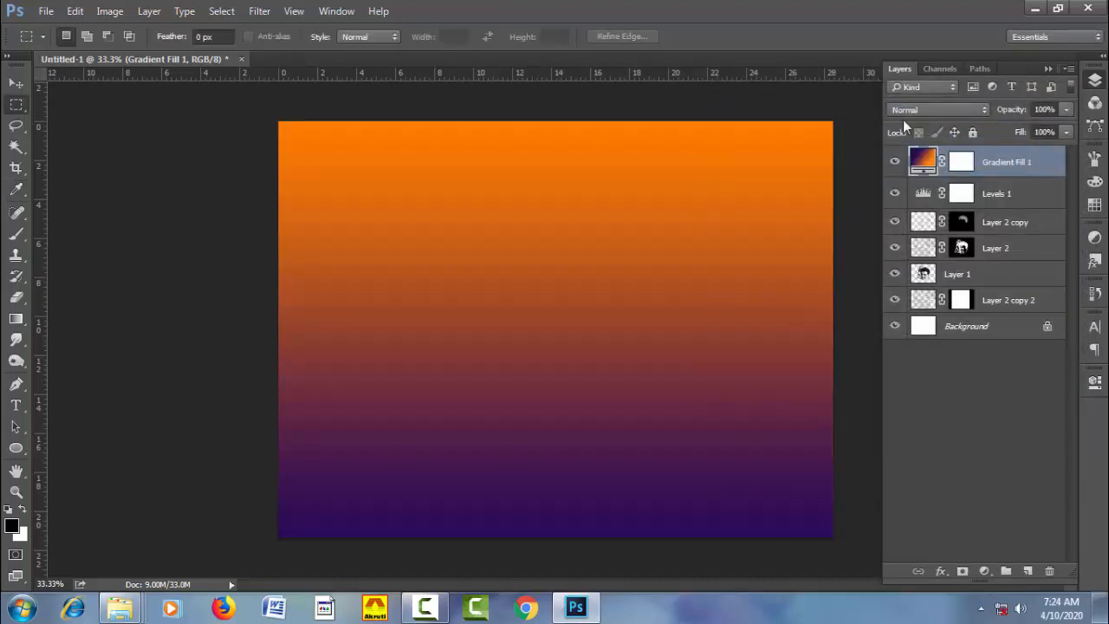
click(898, 109)
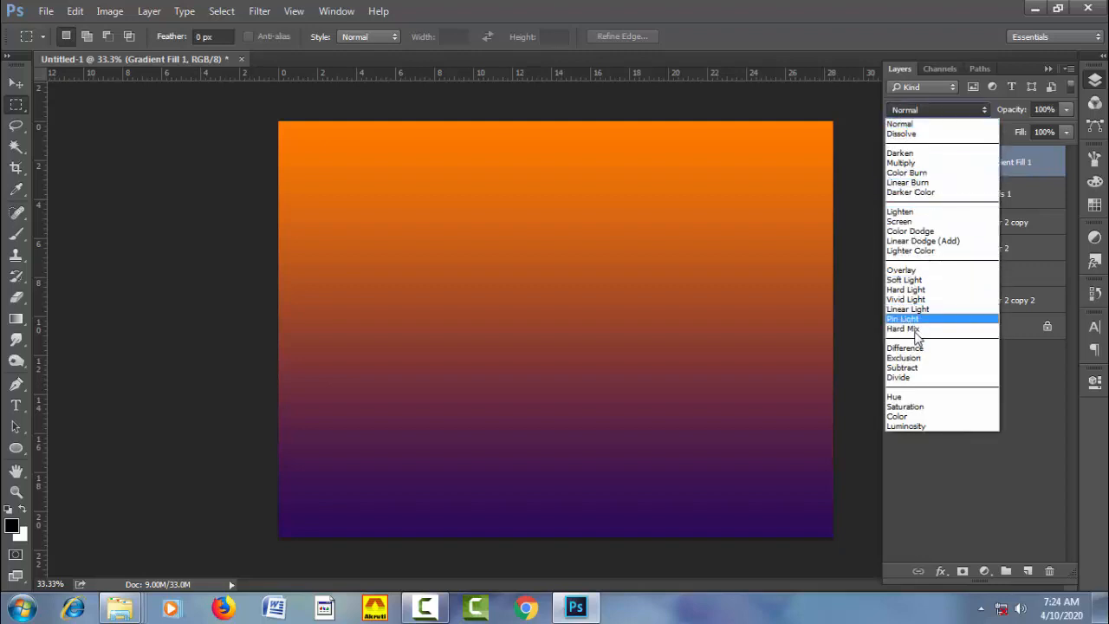
click(915, 222)
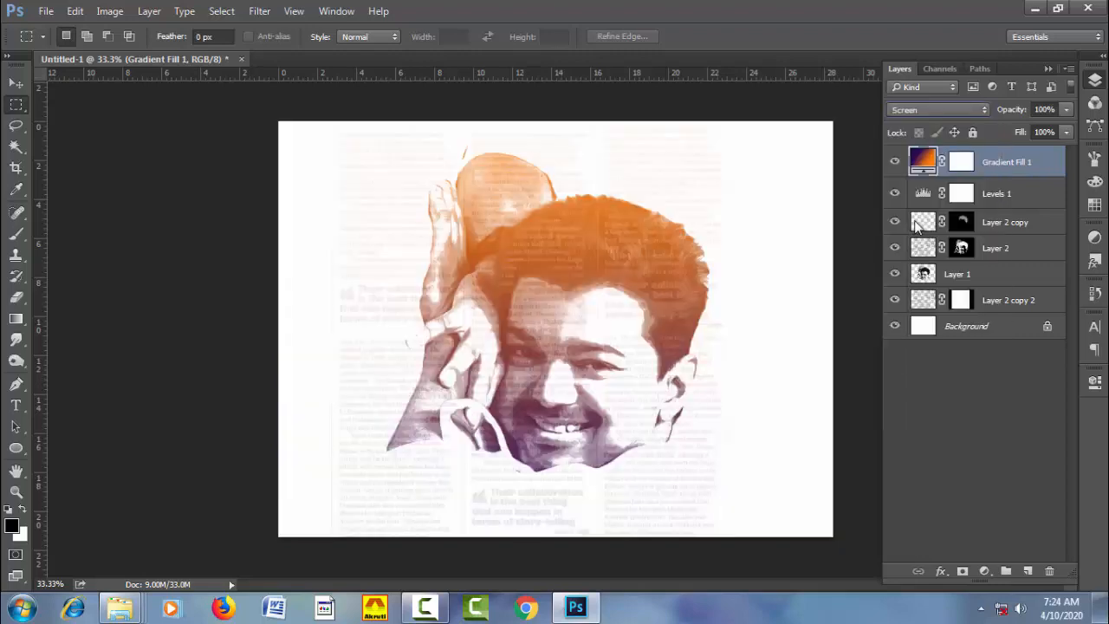
Step: Change the orange end stop of Gradient Fill 1's gradient to dark olive #393304
double_click(922, 159)
click(958, 166)
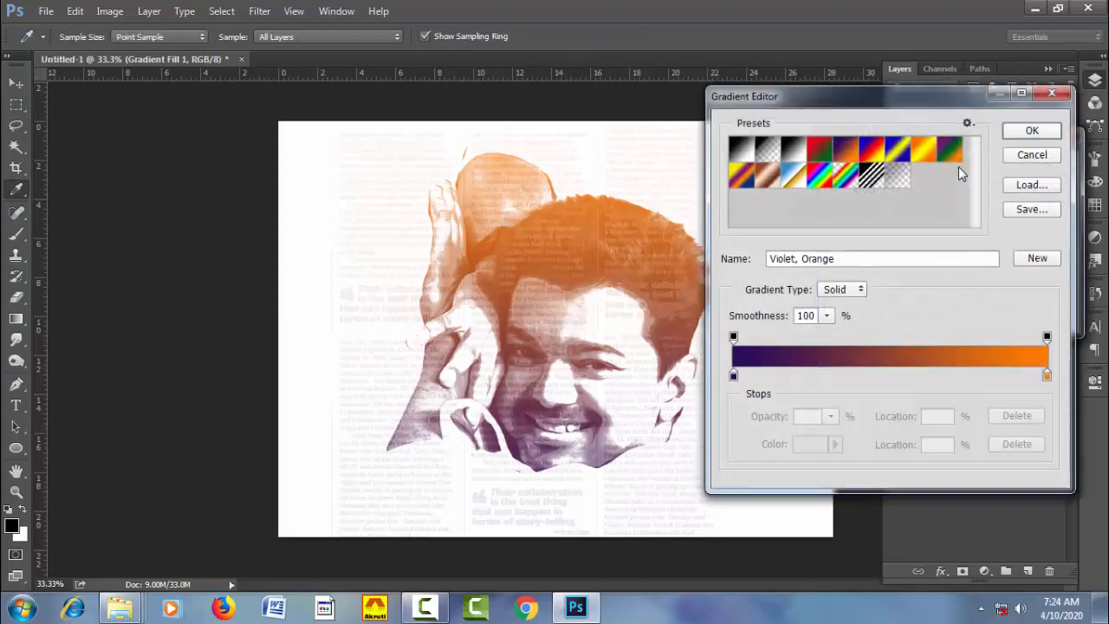
click(1046, 375)
click(813, 445)
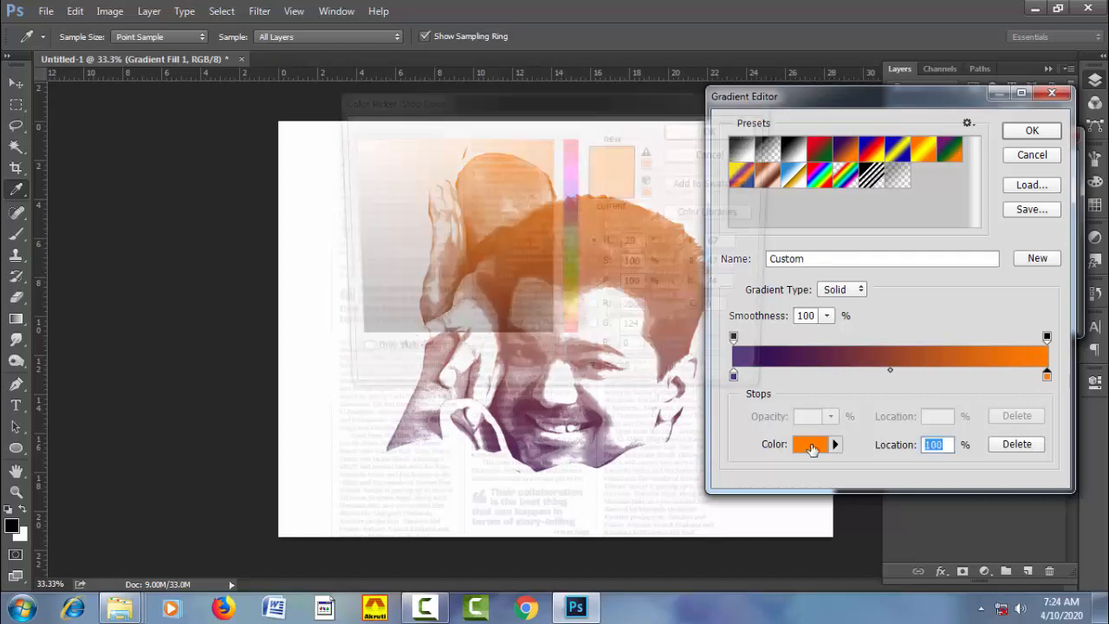
drag(447, 103, 844, 131)
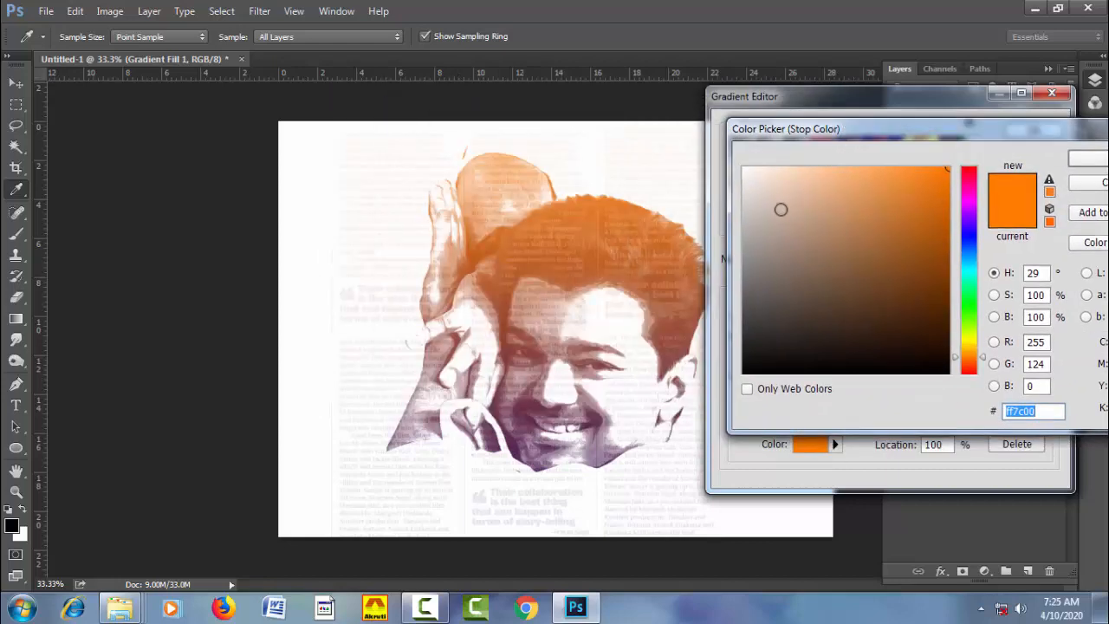
click(771, 213)
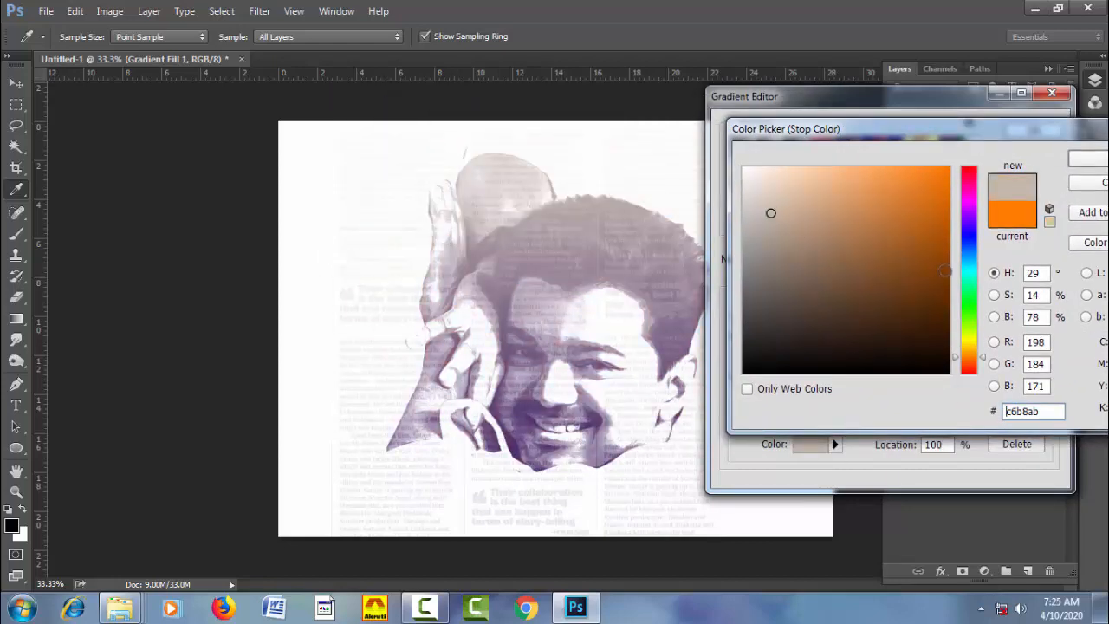
click(965, 266)
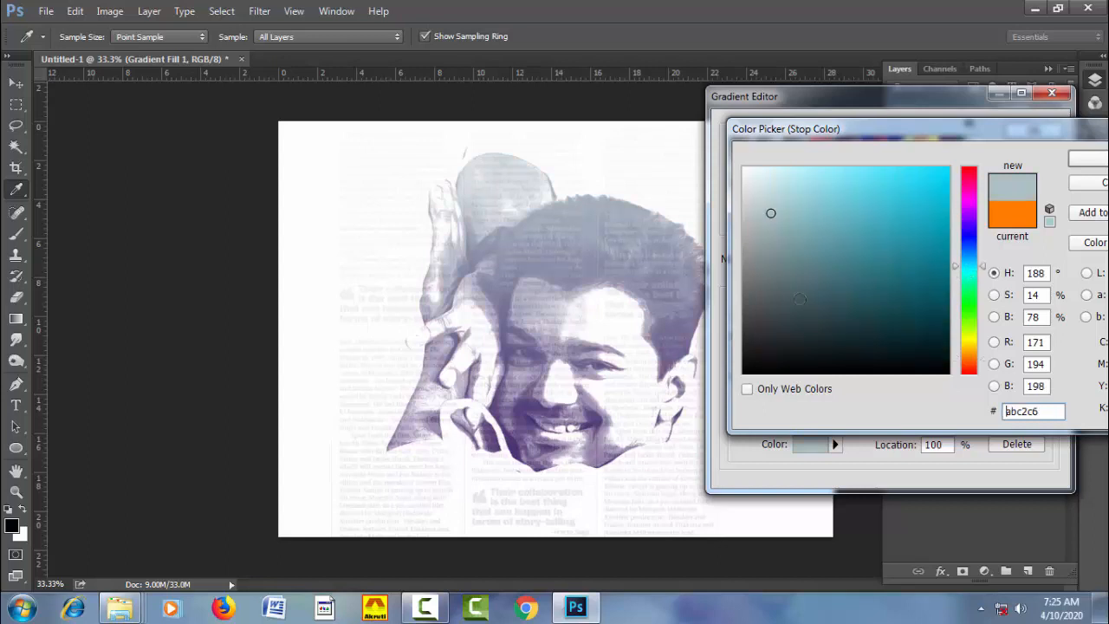
click(775, 289)
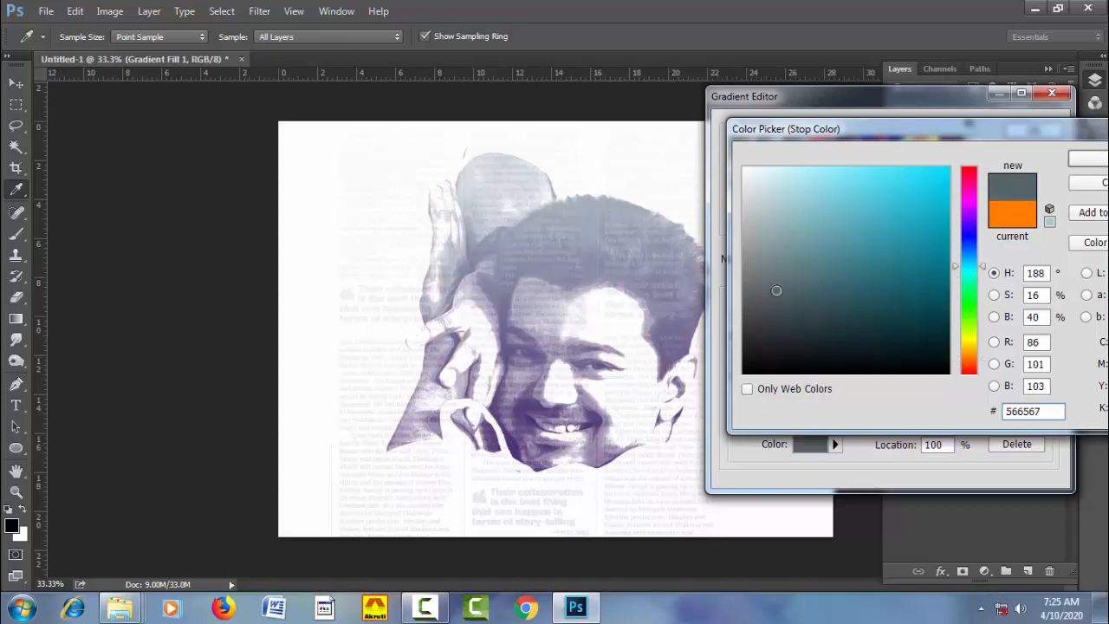
click(809, 328)
click(854, 343)
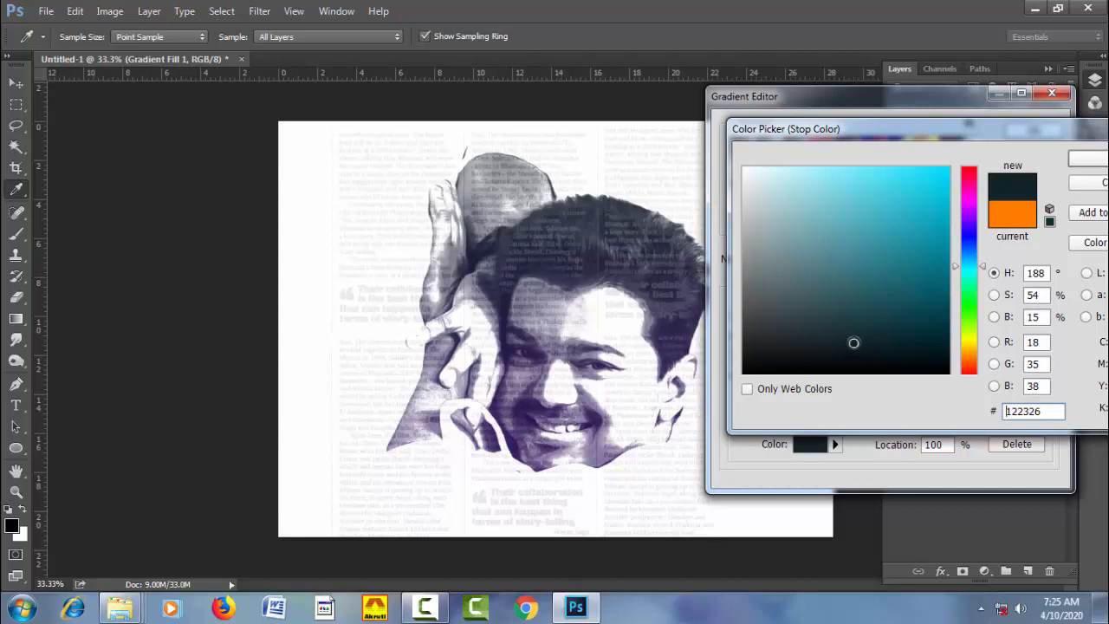
click(965, 289)
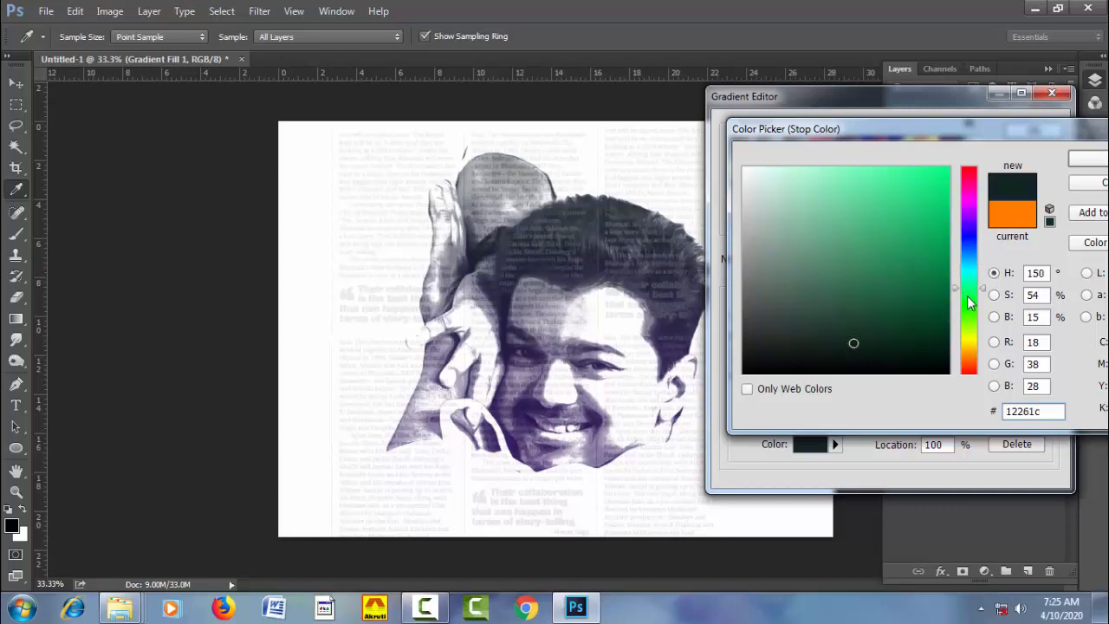
click(967, 344)
drag(928, 340, 935, 328)
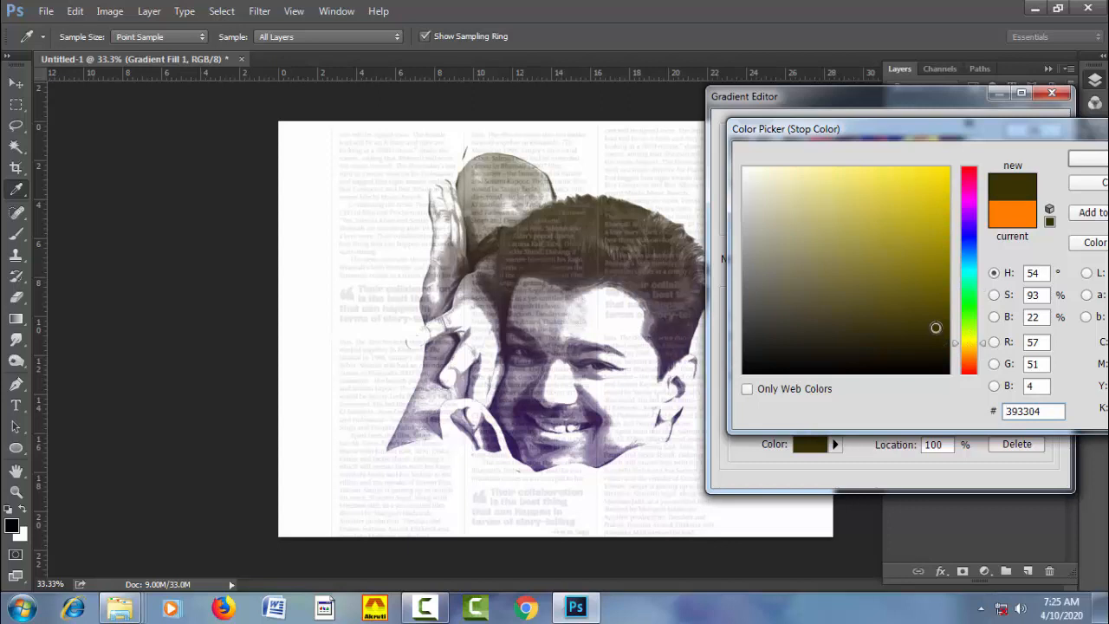
click(1083, 166)
Step: Darken the gradient's violet start stop to #160038 and accept the custom gradient
click(733, 376)
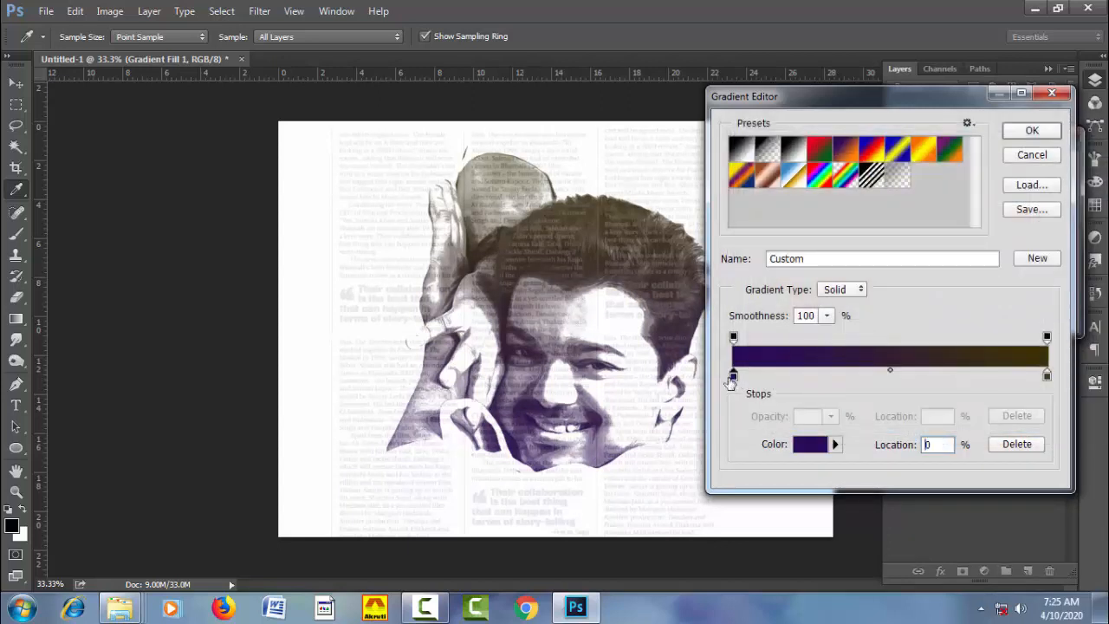
click(796, 448)
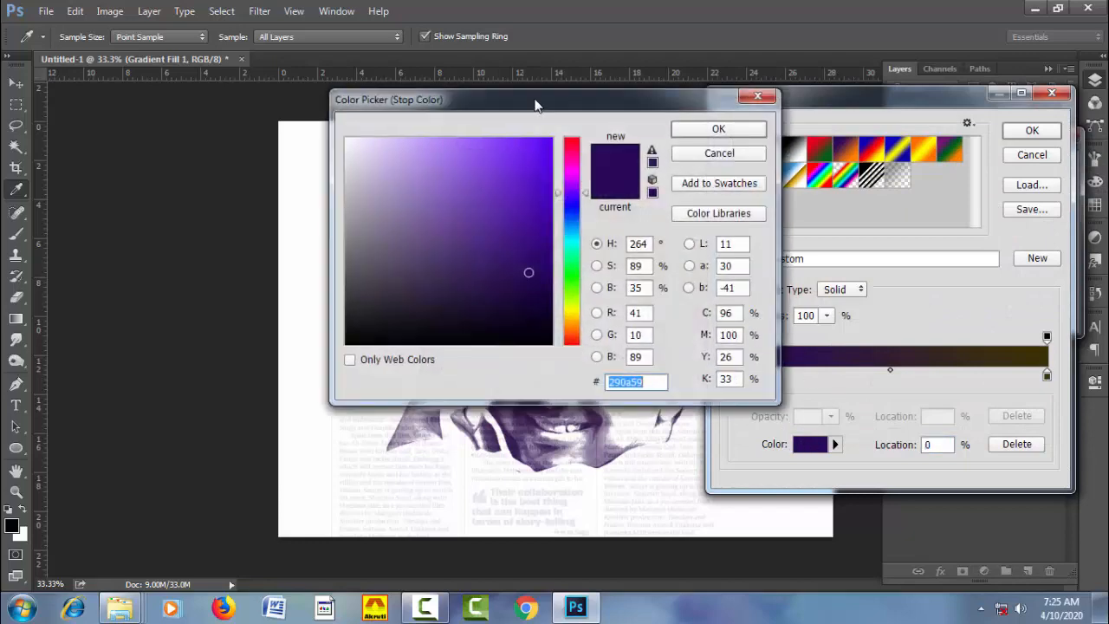
drag(534, 104, 945, 132)
drag(958, 326, 979, 328)
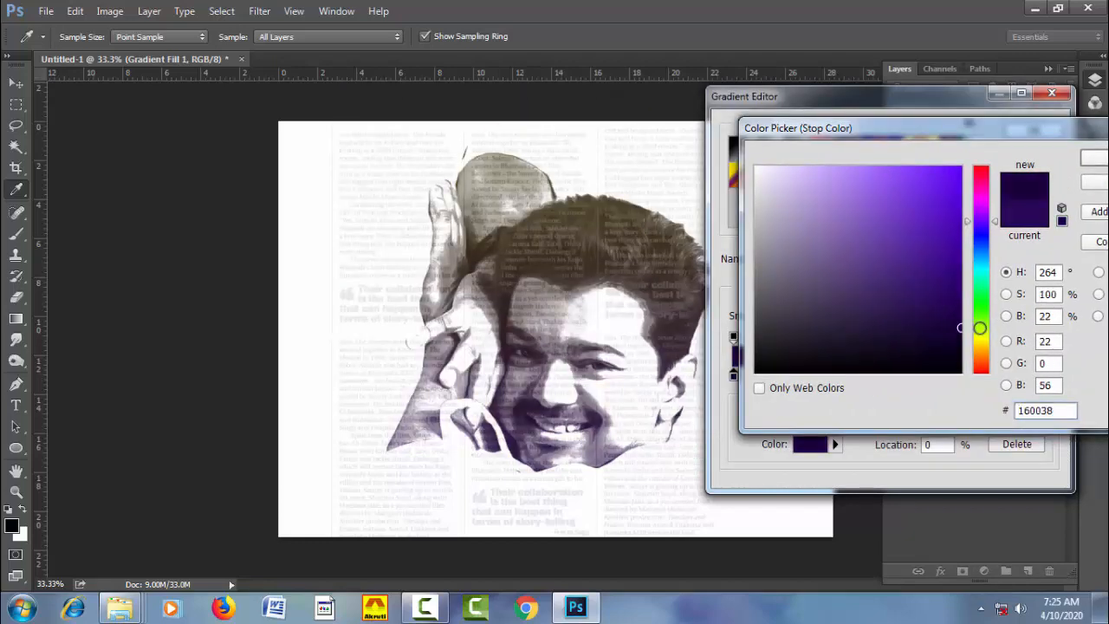
click(1094, 158)
click(1028, 131)
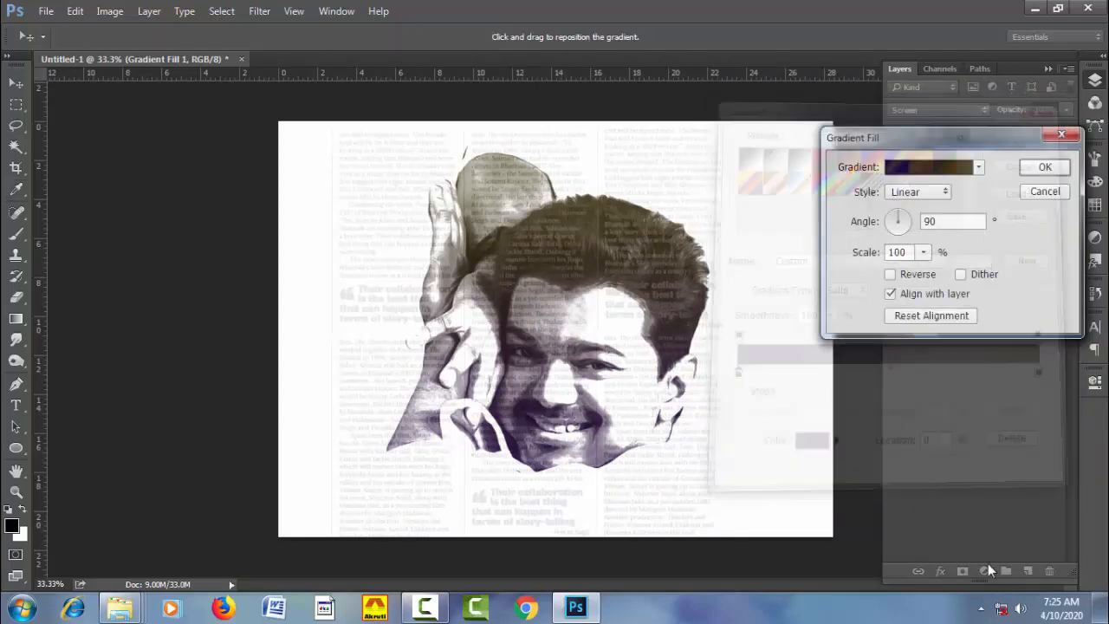
Step: Try out several gradient presets on the fill layer and apply Violet, Green, Orange
click(937, 169)
click(821, 178)
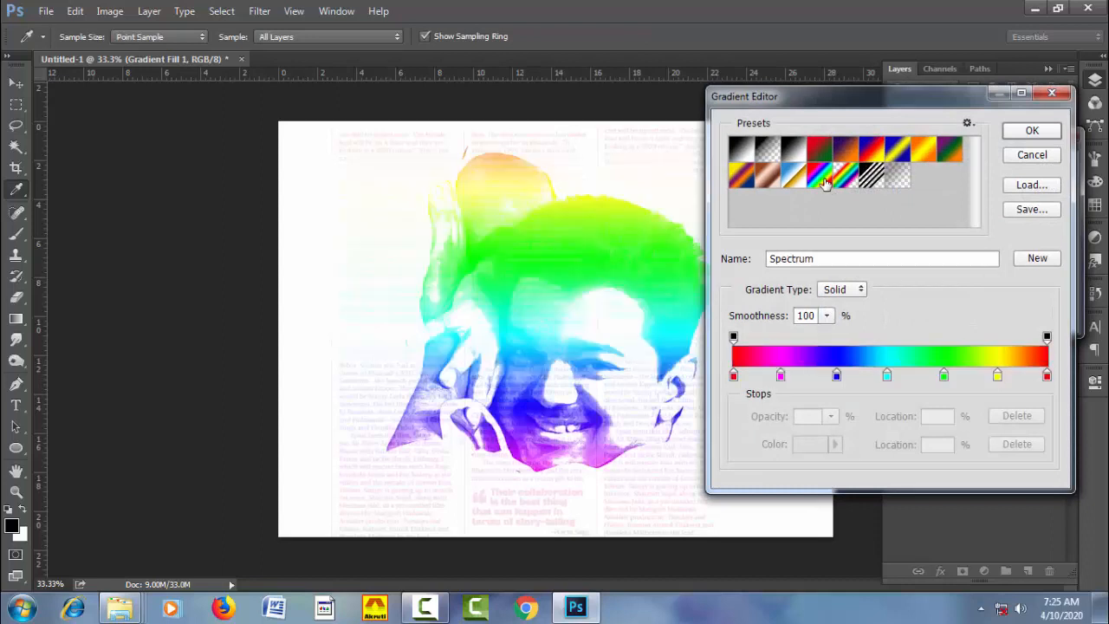
click(848, 152)
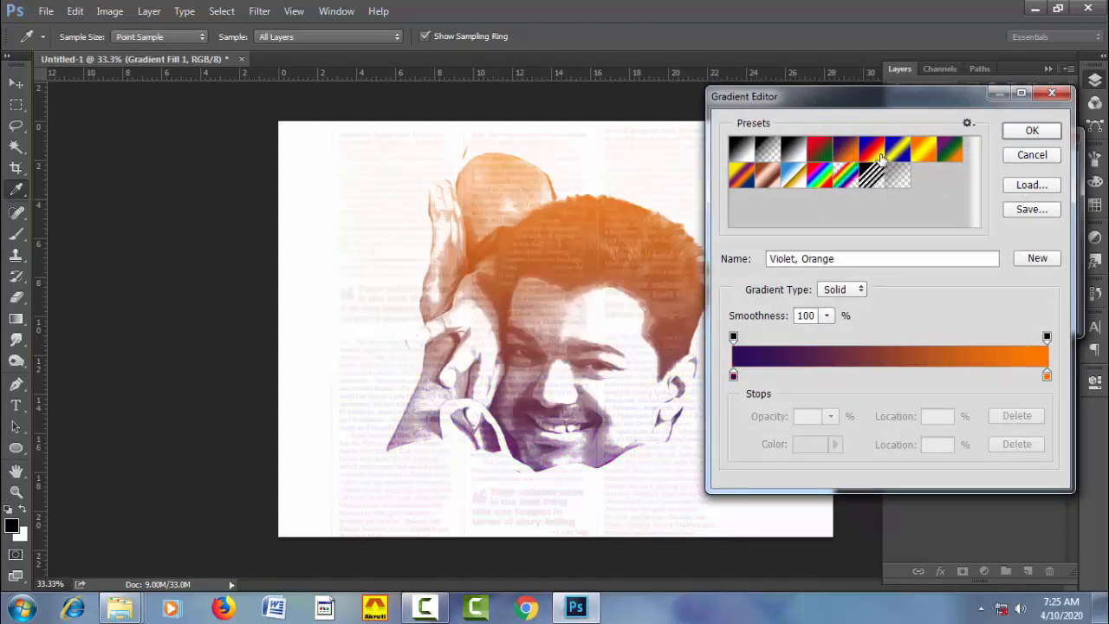
click(875, 153)
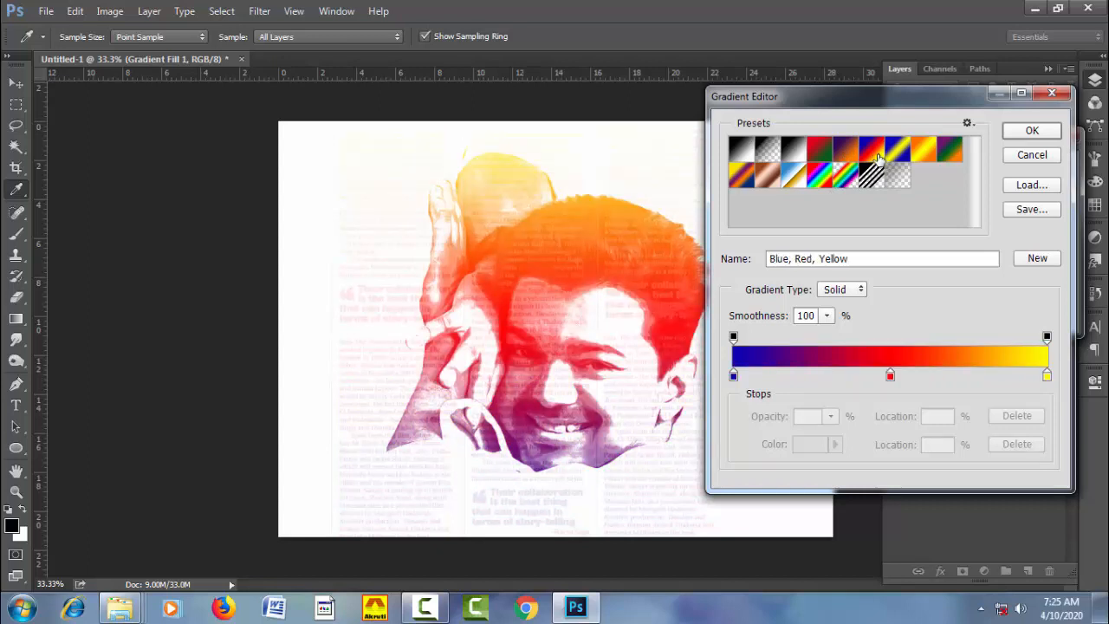
click(905, 155)
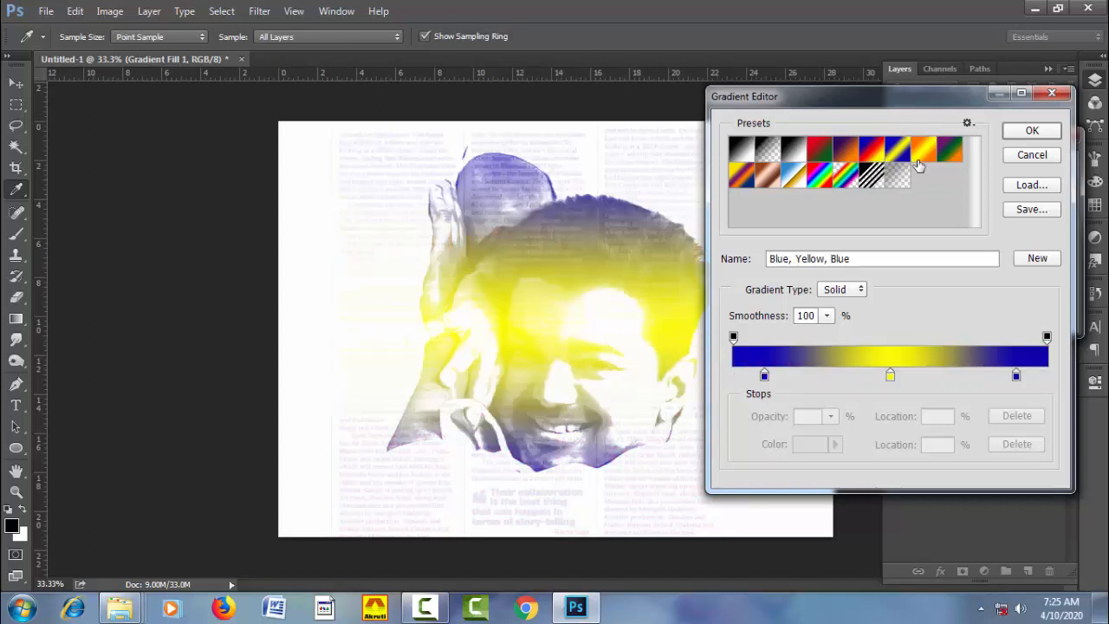
click(929, 155)
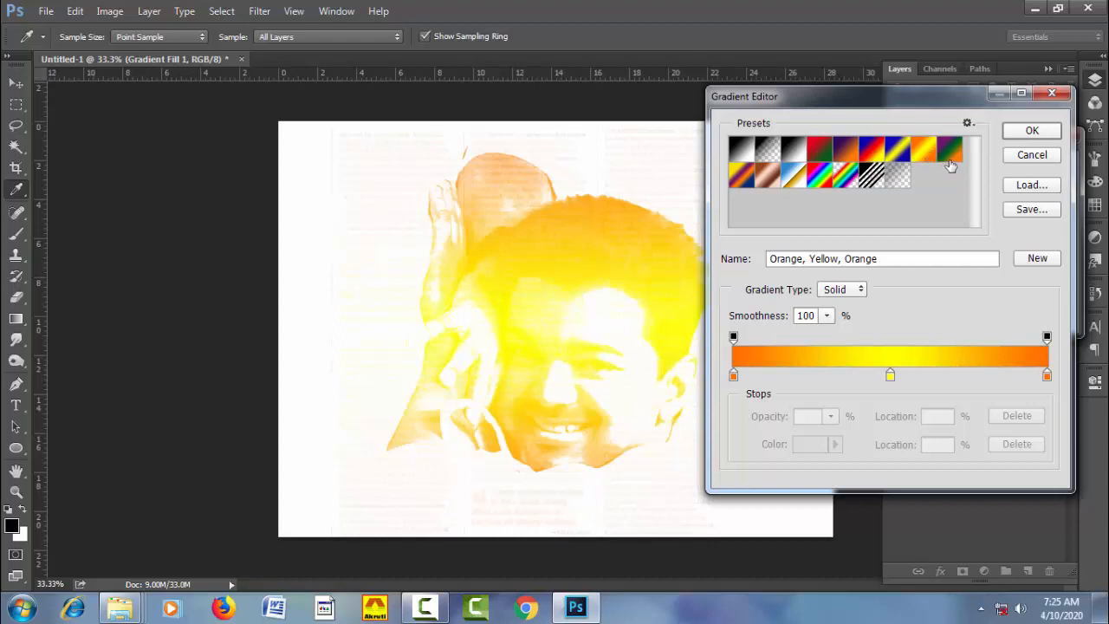
click(950, 152)
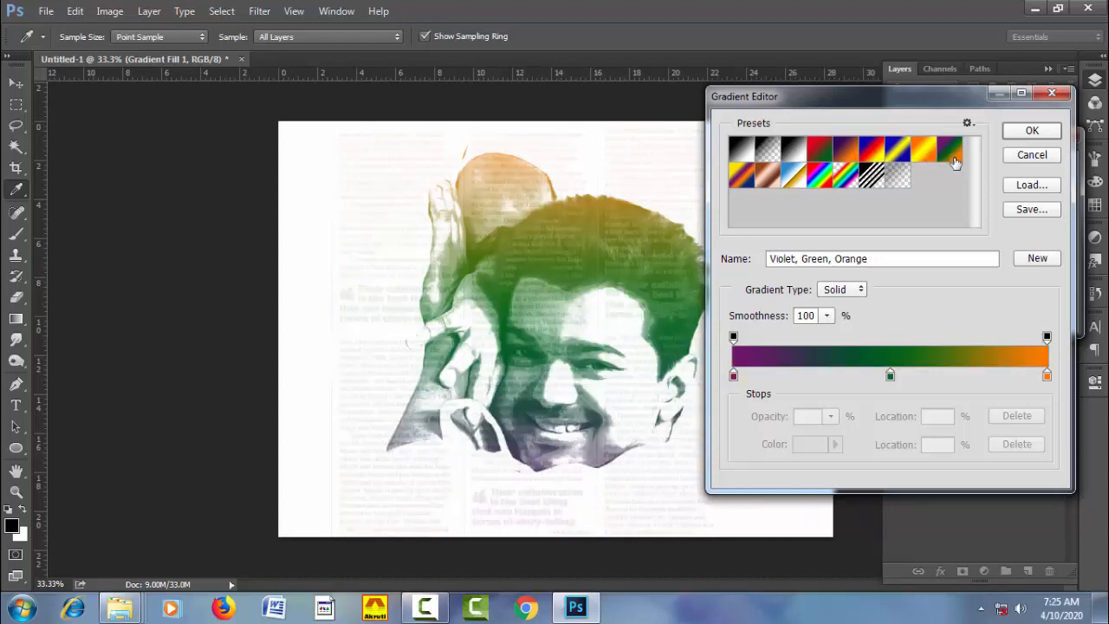
click(1030, 130)
click(1044, 169)
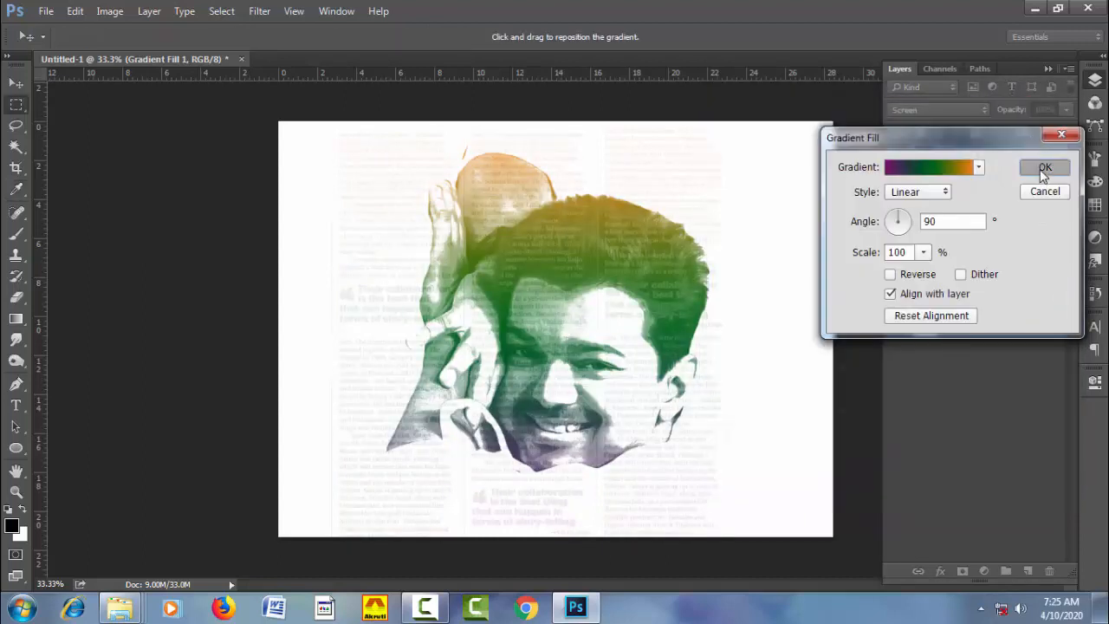
Step: Lower the fill of the Gradient Fill 1 layer to 49% and deselect the layer
drag(1019, 136, 974, 140)
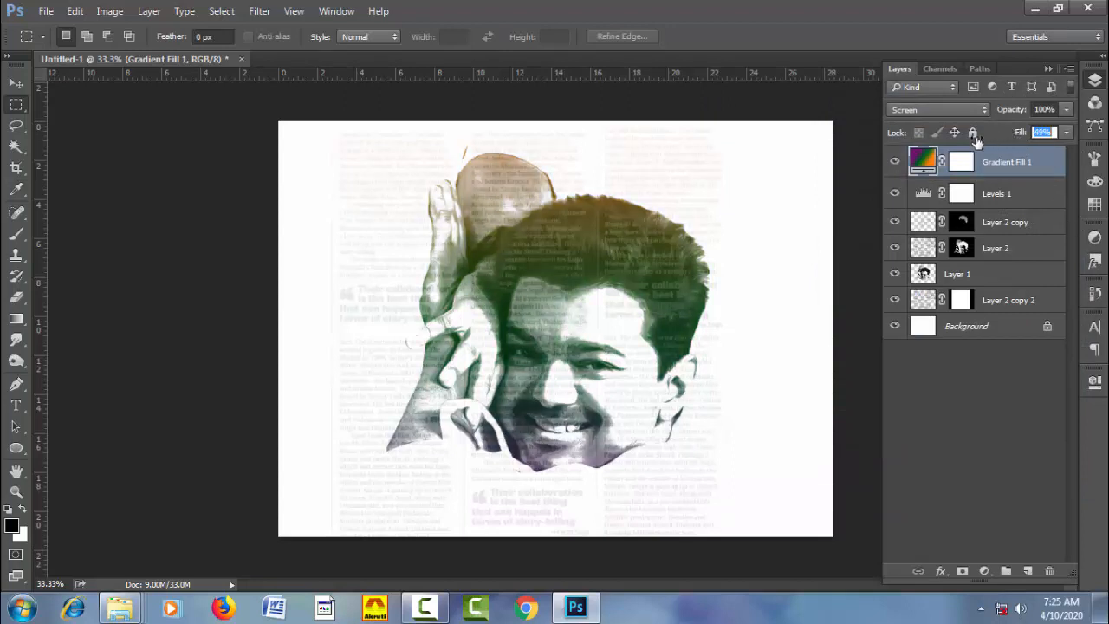
click(965, 513)
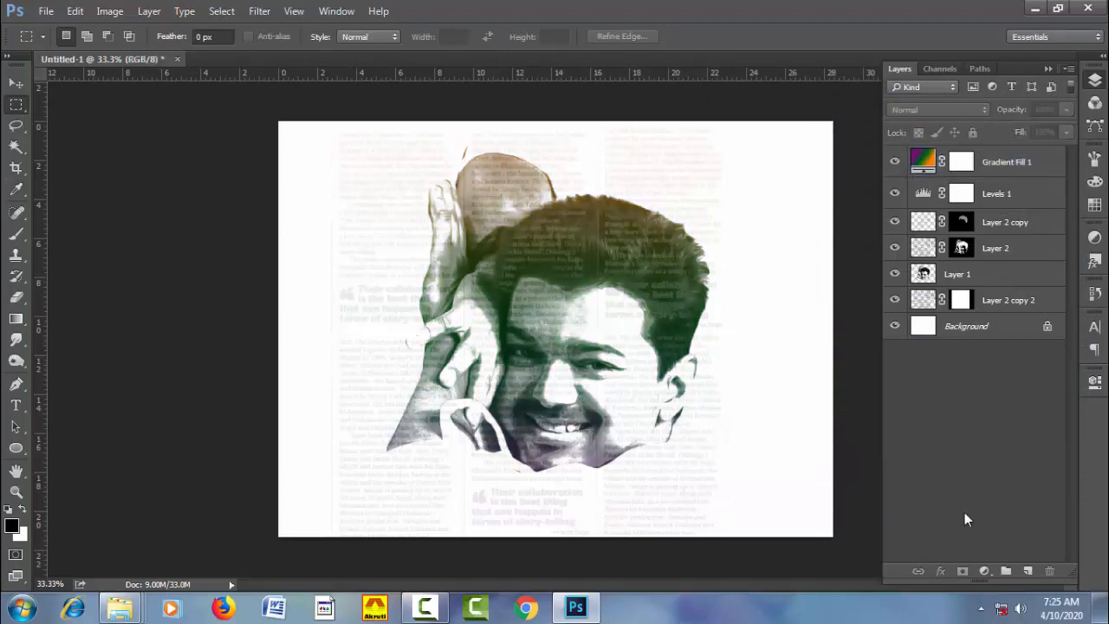
Step: Hide the Gradient Fill 1 and Levels 1 layers and select Layer 2 copy
click(894, 162)
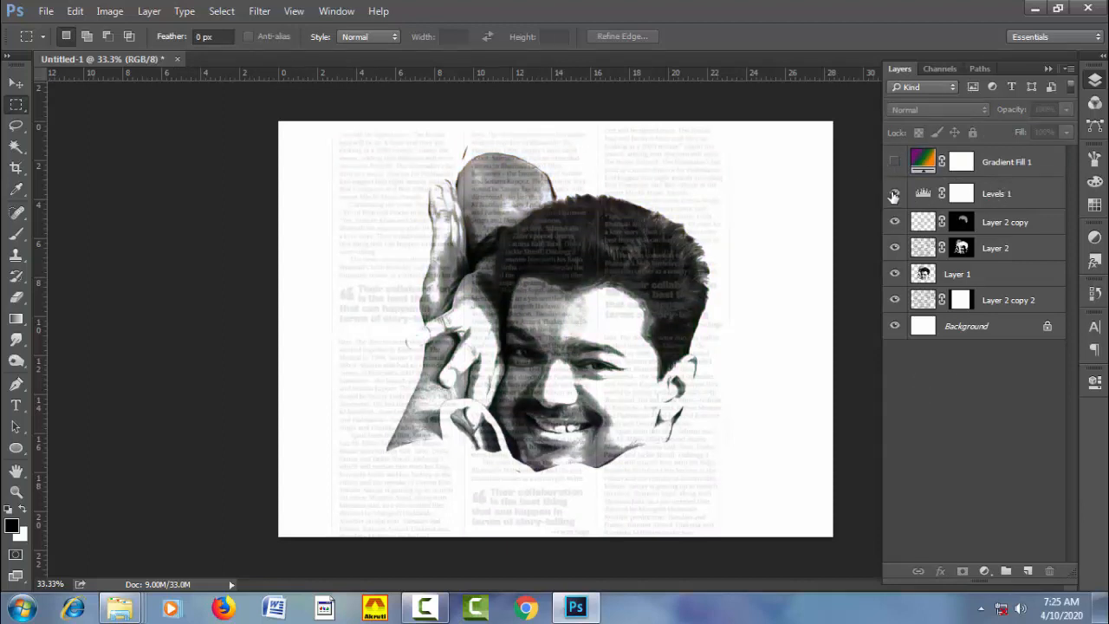
click(894, 194)
click(998, 224)
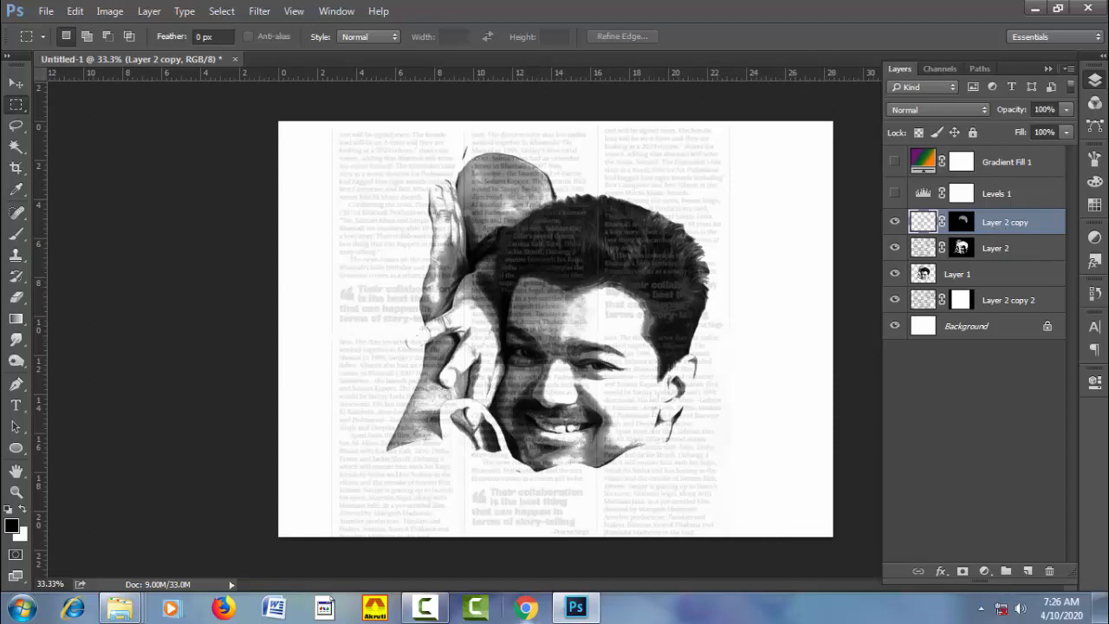
click(580, 614)
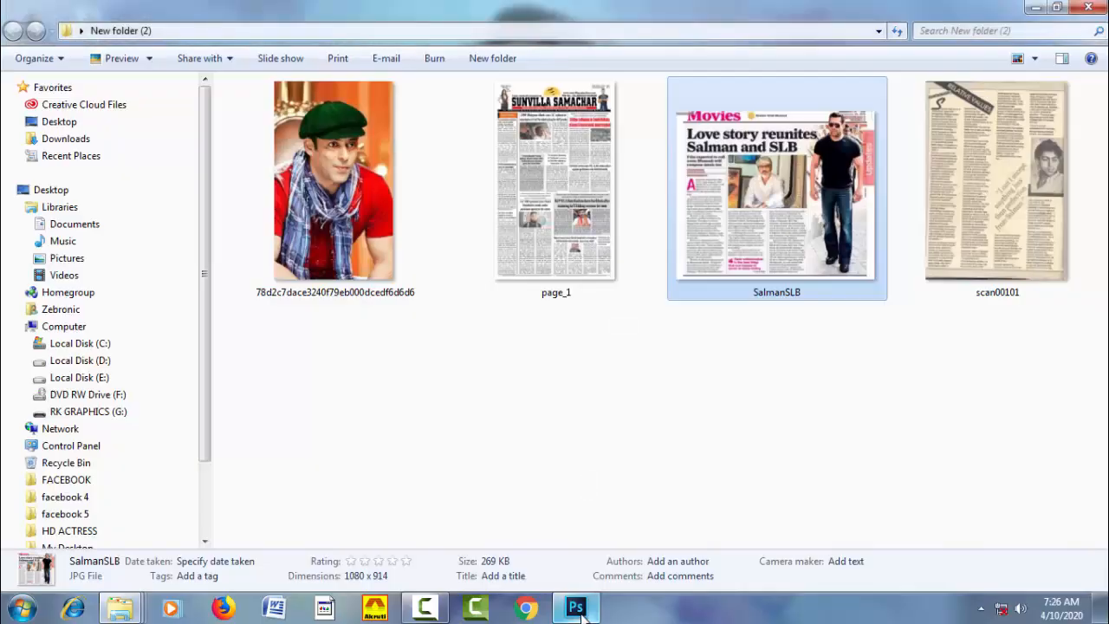
click(580, 611)
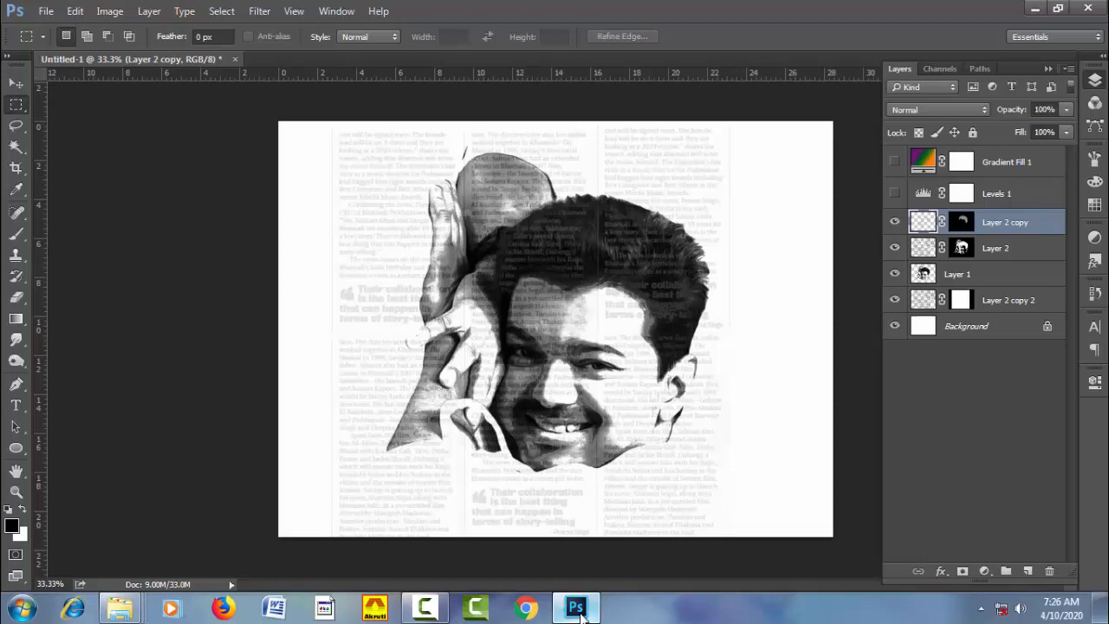
click(1001, 608)
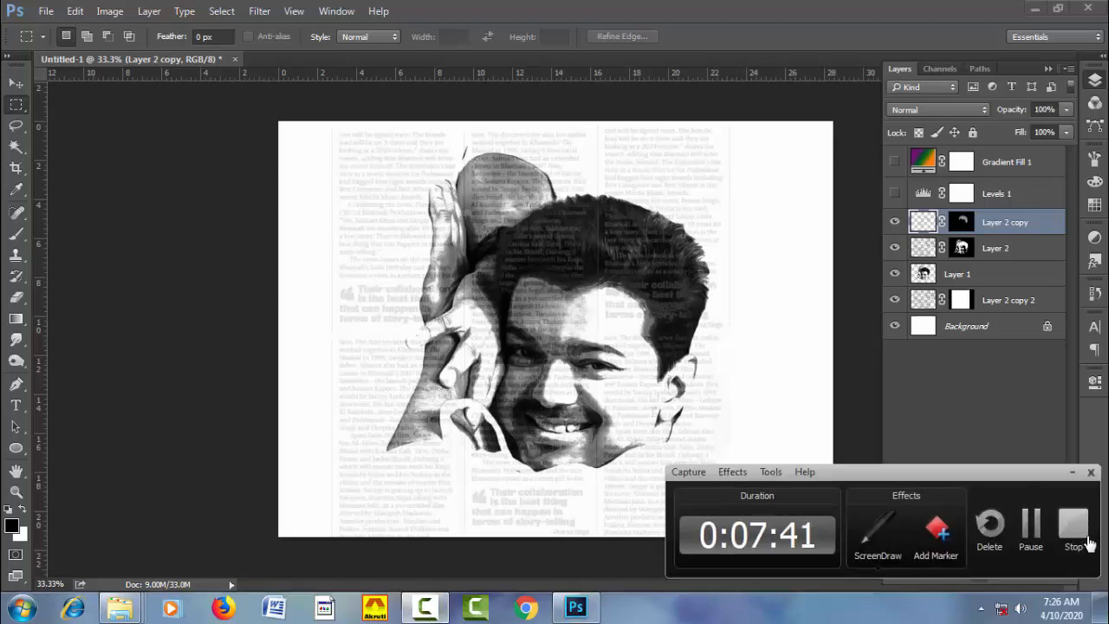